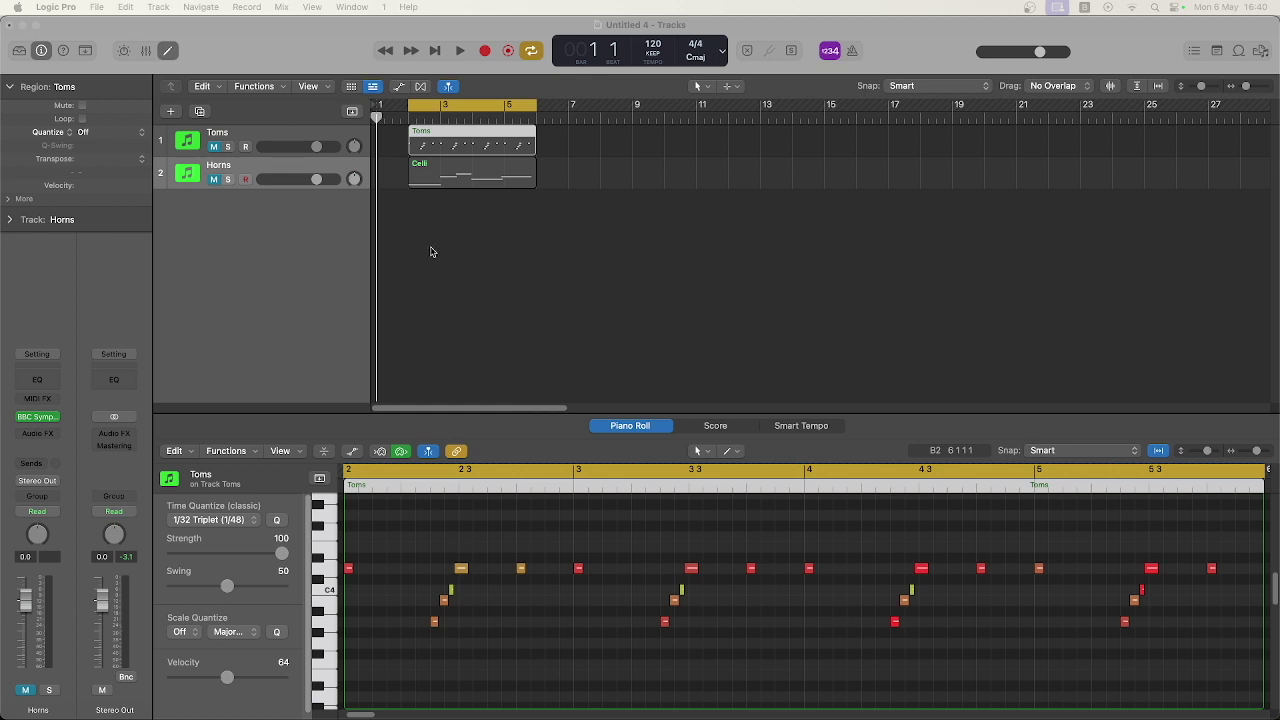
Deselect the Toms region and play the Toms and Horns arrangement from the start
{"action": "left_click", "coordinate": [431, 252]}
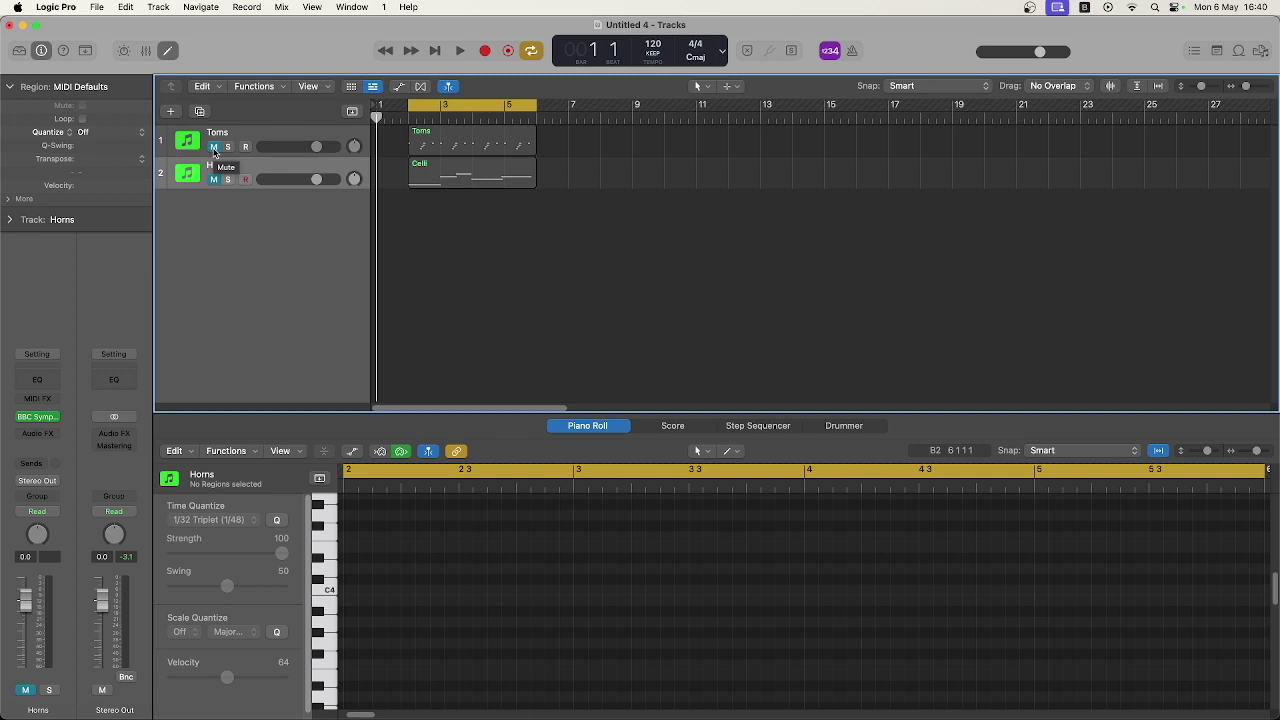
{"action": "key", "text": "space"}
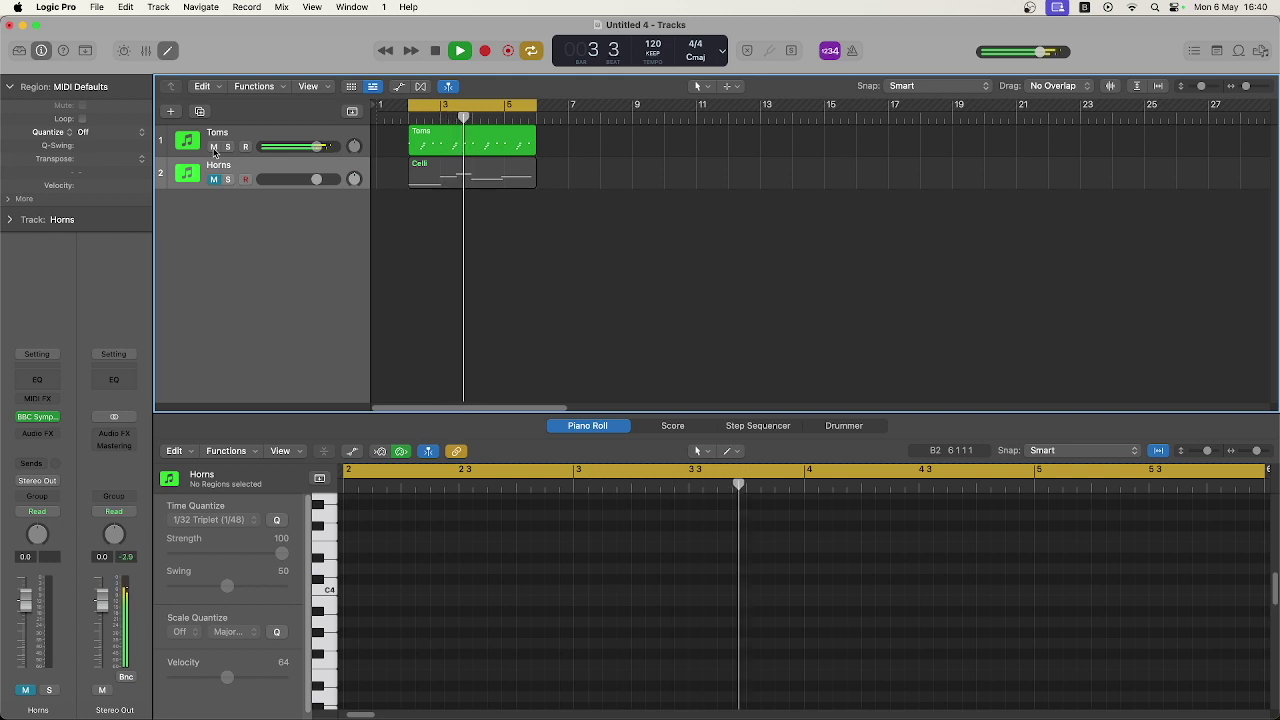
Stop playback, enable automation lanes, enlarge the editor, and load the Toms notes with their velocity lane
{"action": "key", "text": "space"}
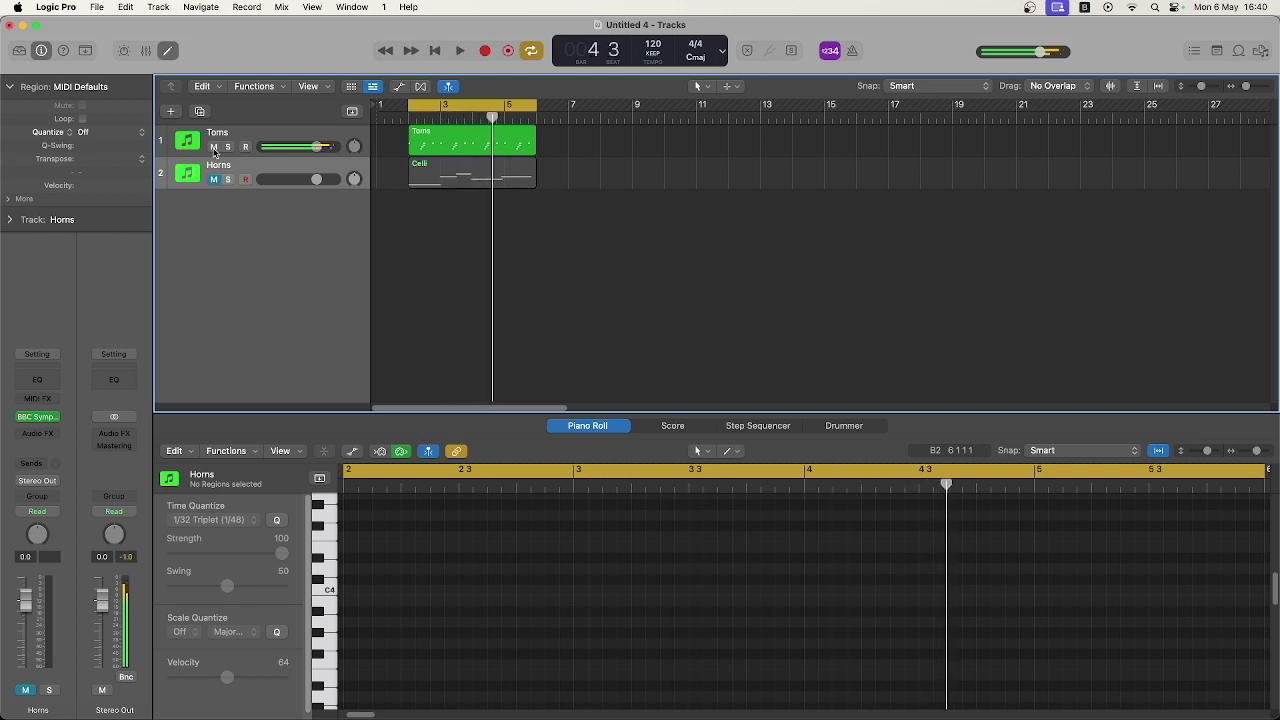
{"action": "left_click", "coordinate": [400, 87]}
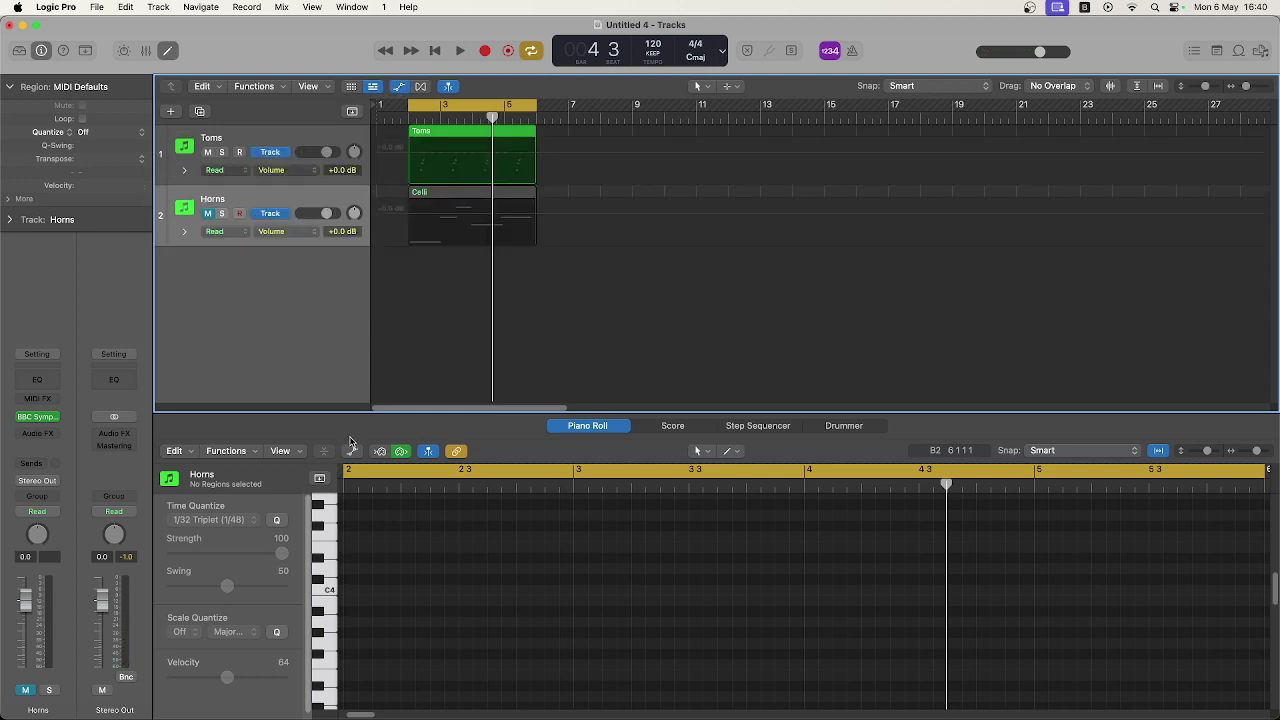
{"action": "left_click", "coordinate": [352, 452]}
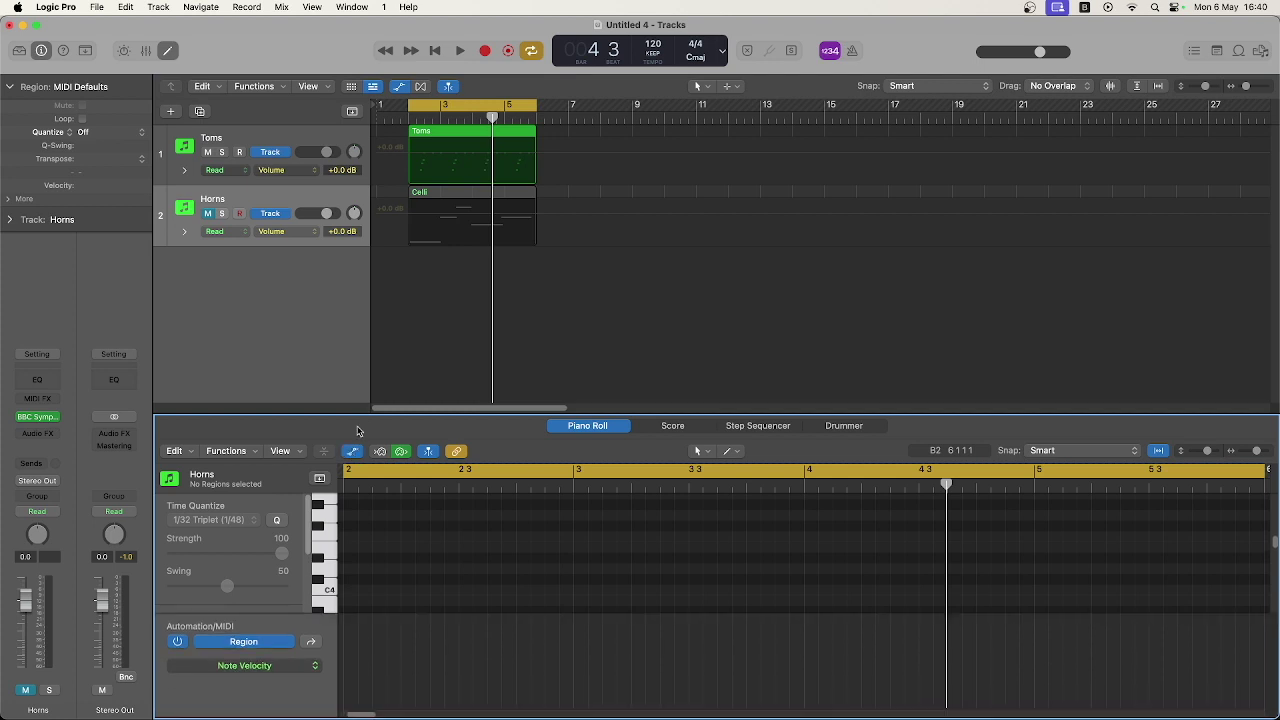
{"action": "left_click_drag", "start_coordinate": [357, 415], "coordinate": [353, 281]}
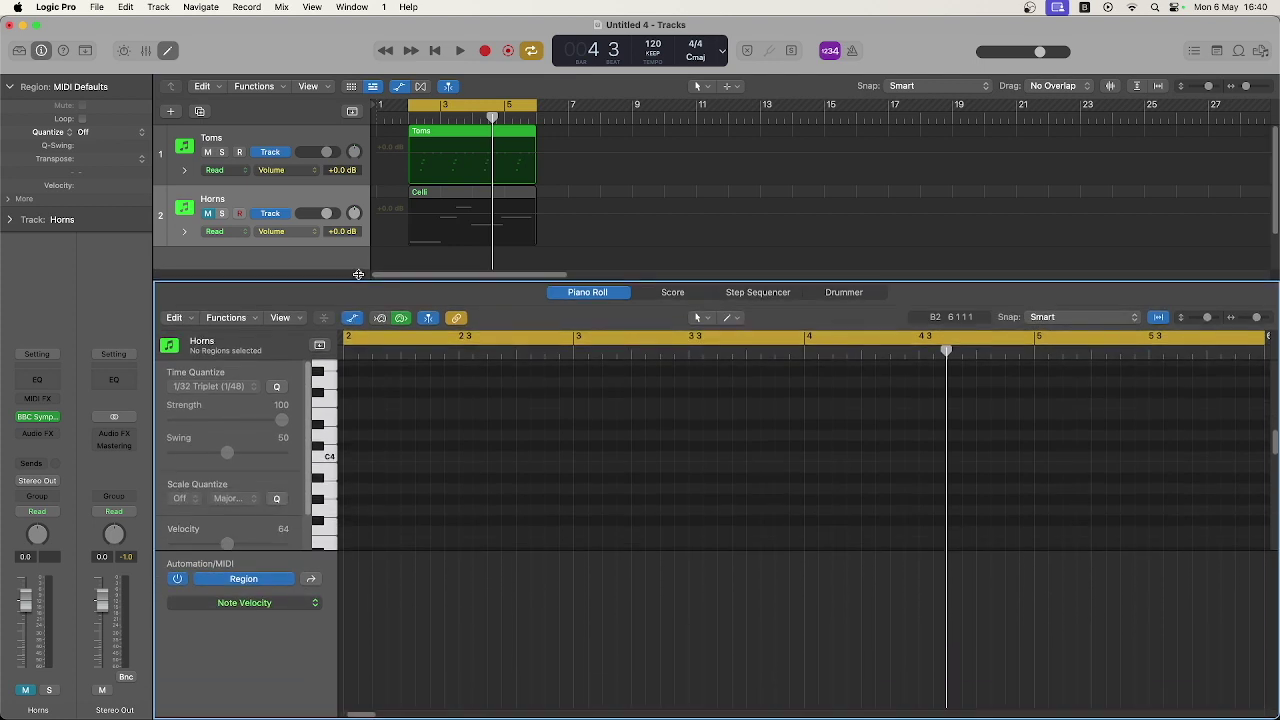
{"action": "left_click", "coordinate": [443, 137]}
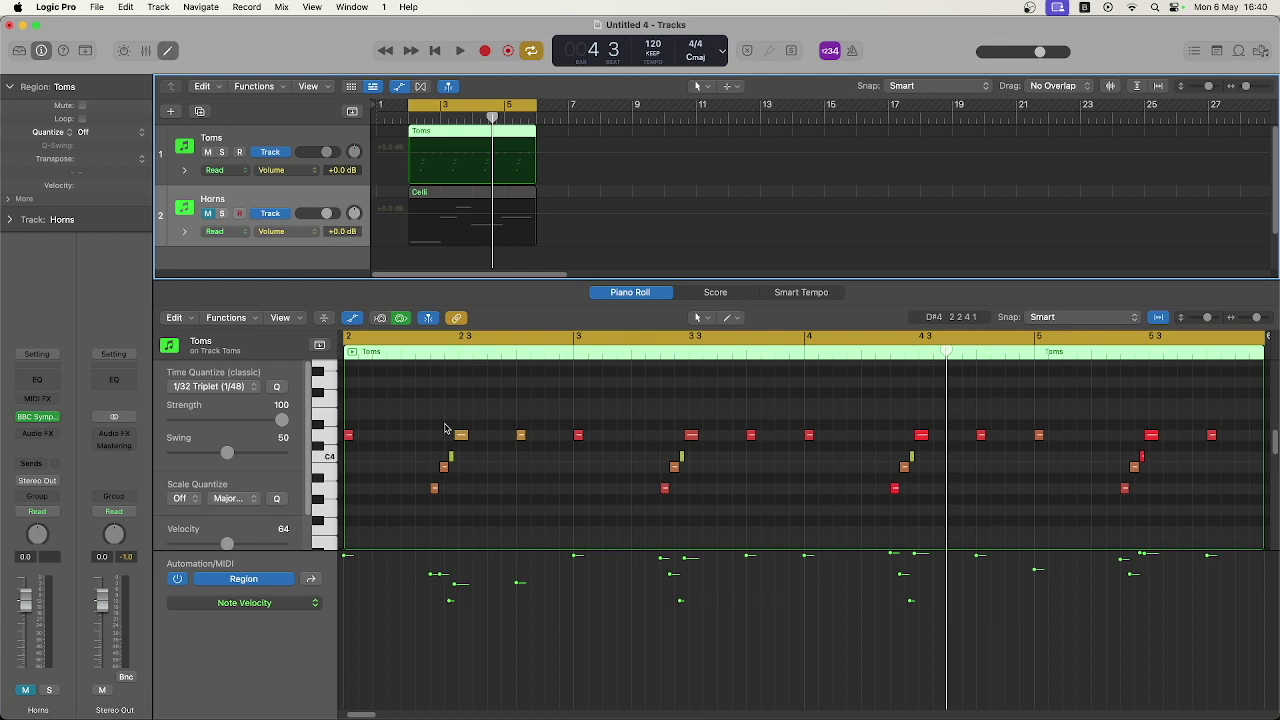
{"action": "left_click", "coordinate": [706, 318]}
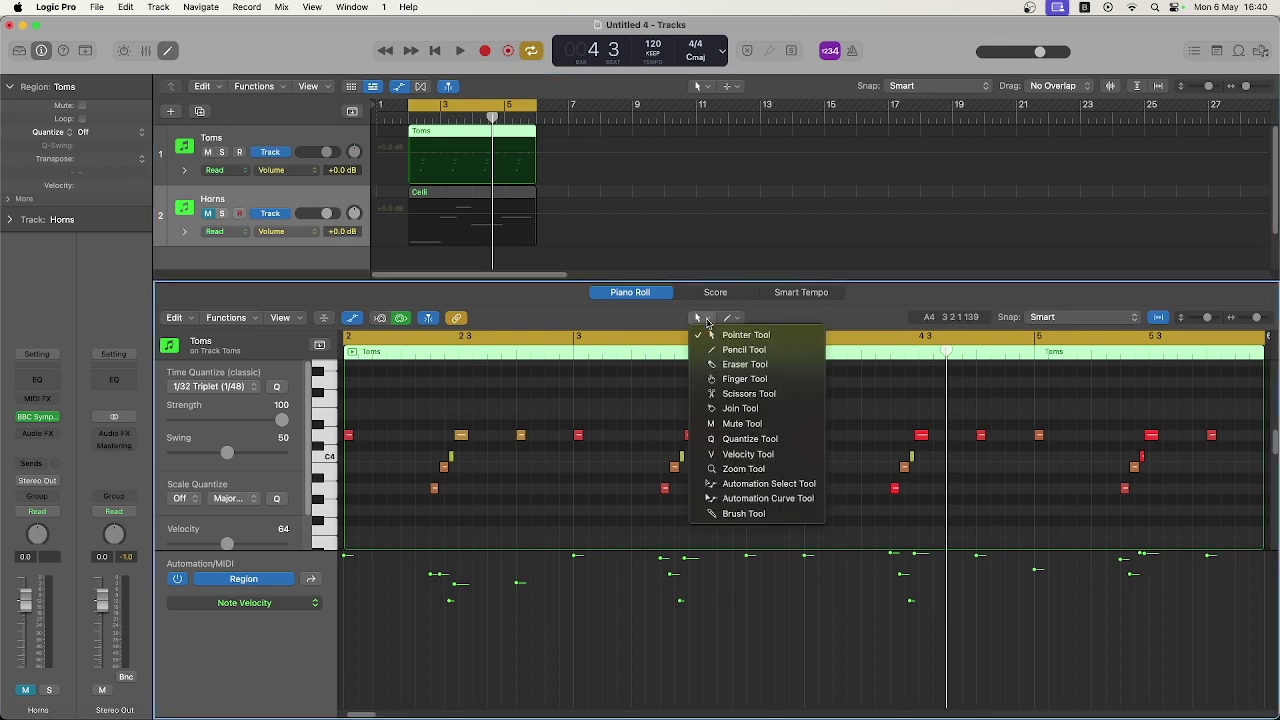
Pencil rising velocity ramps across all four Toms note groups, then play them back
{"action": "left_click", "coordinate": [740, 349]}
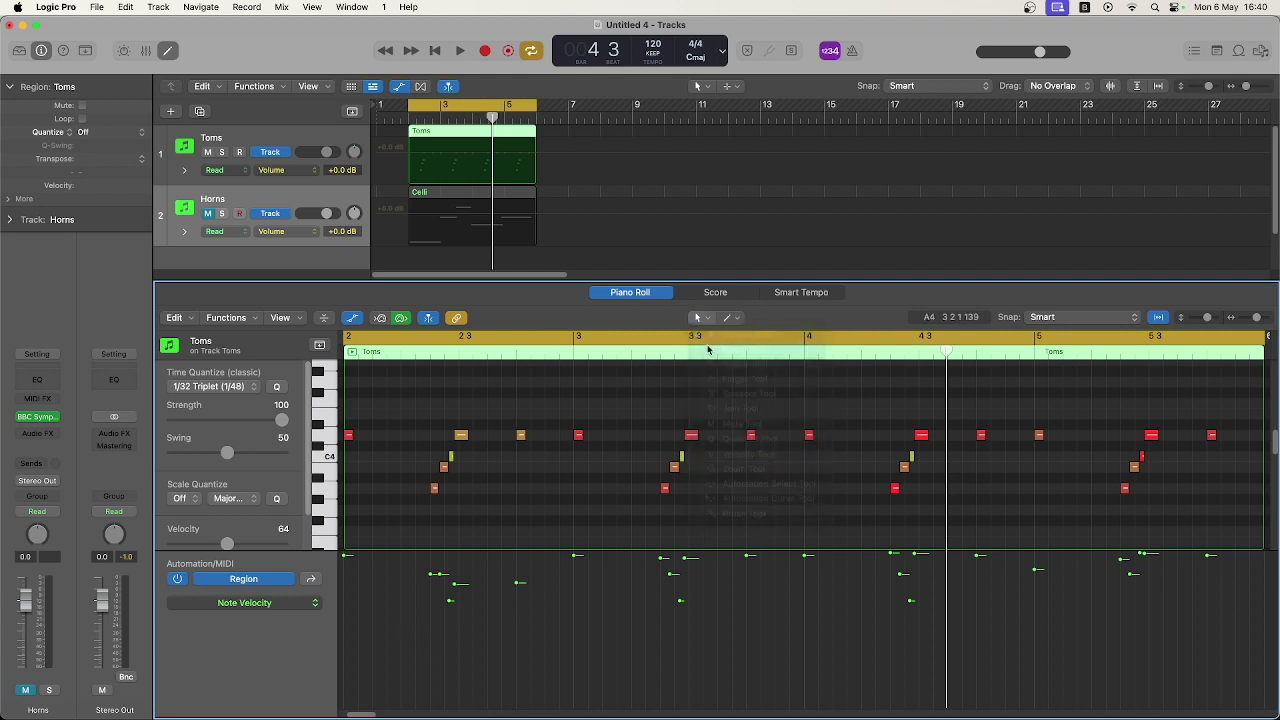
{"action": "mouse_move", "coordinate": [424, 642]}
{"action": "left_mouse_down"}
{"action": "mouse_move", "coordinate": [485, 563]}
{"action": "mouse_move", "coordinate": [464, 586]}
{"action": "left_mouse_up"}
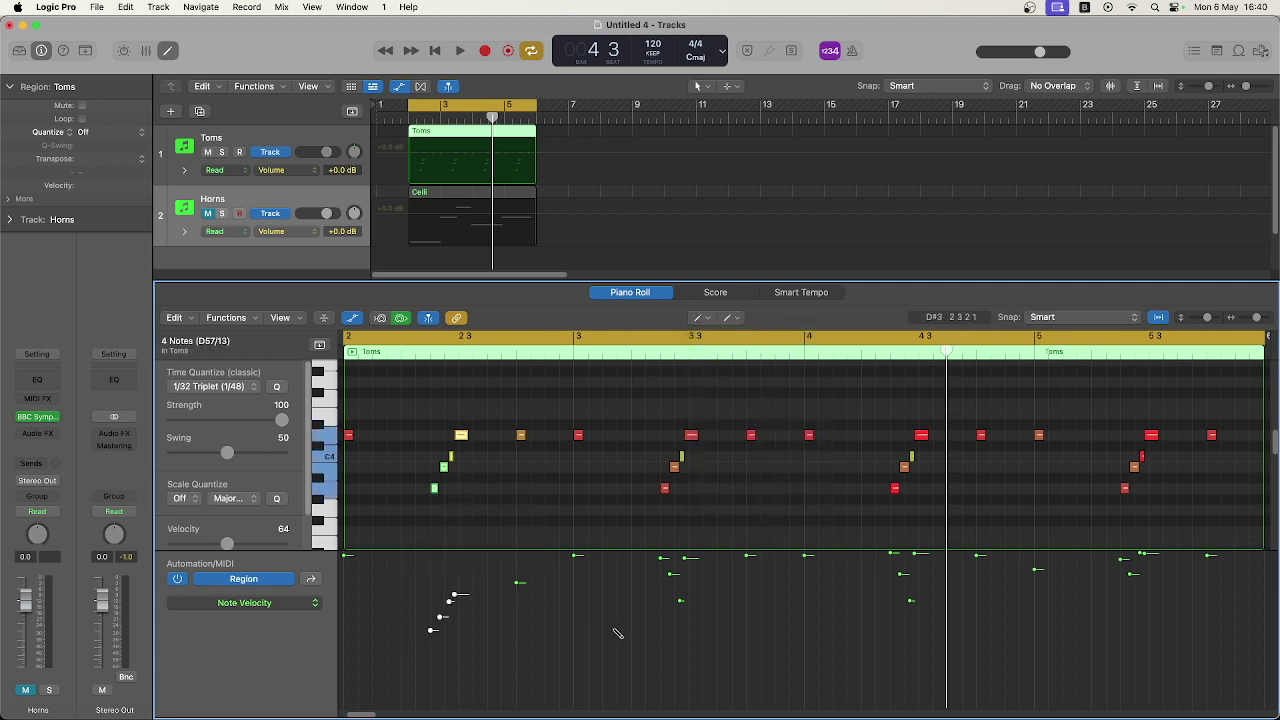
{"action": "left_click_drag", "start_coordinate": [652, 625], "coordinate": [694, 580]}
{"action": "left_click_drag", "start_coordinate": [885, 615], "coordinate": [928, 580]}
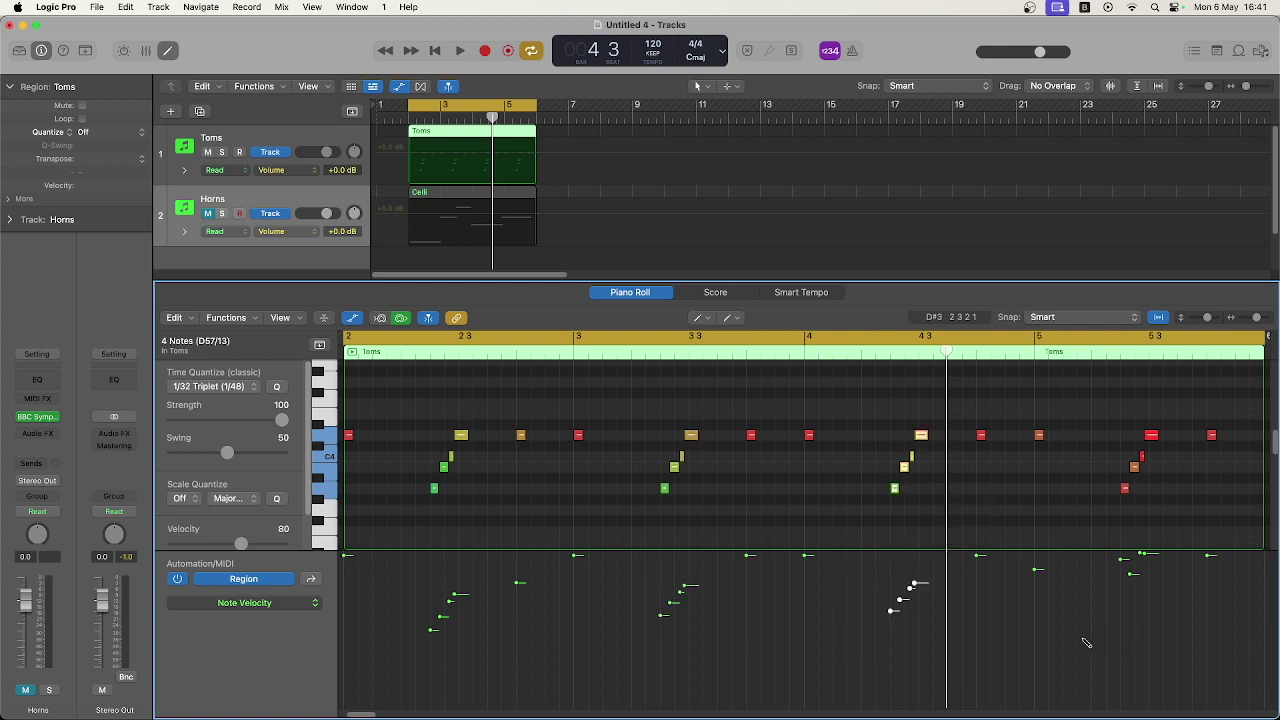
{"action": "left_click_drag", "start_coordinate": [1115, 607], "coordinate": [1160, 573]}
{"action": "key", "text": "space"}
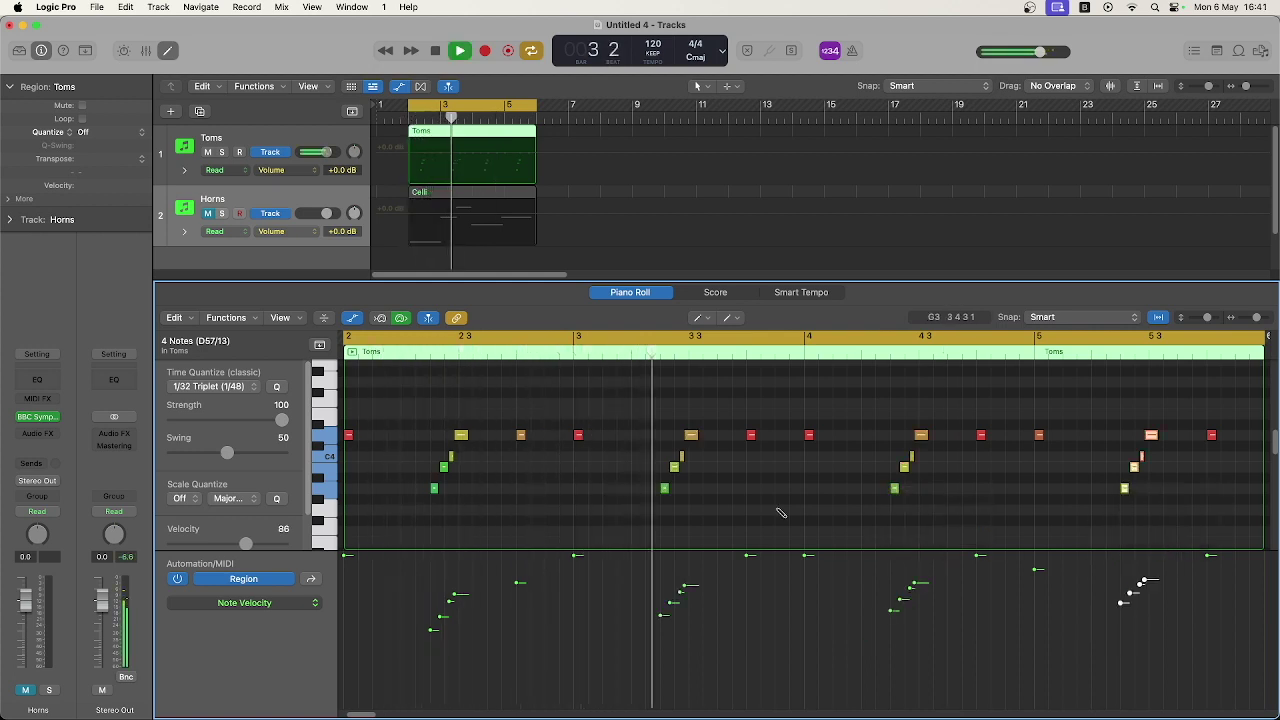
{"action": "key", "text": "space"}
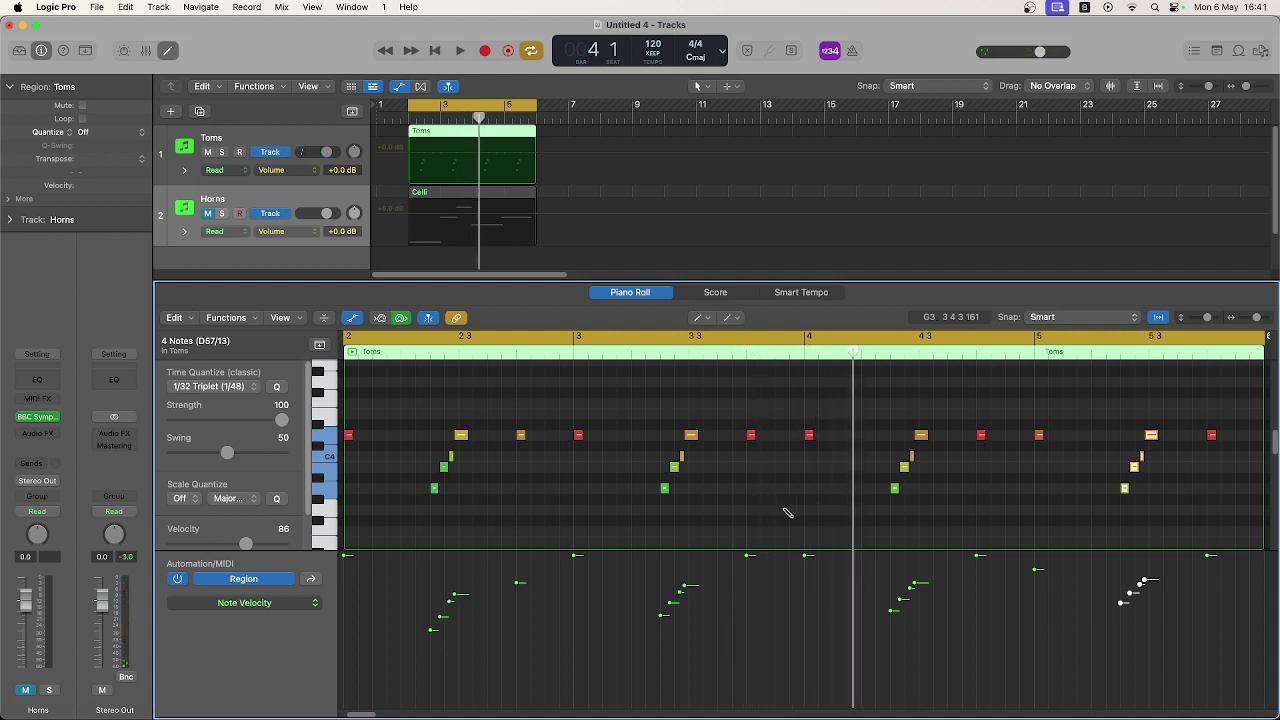
Load the Celli notes in the piano roll, audition them, then bring up the Horns' BBC Symphony Orchestra instrument
{"action": "left_click", "coordinate": [434, 197]}
{"action": "key", "text": "space"}
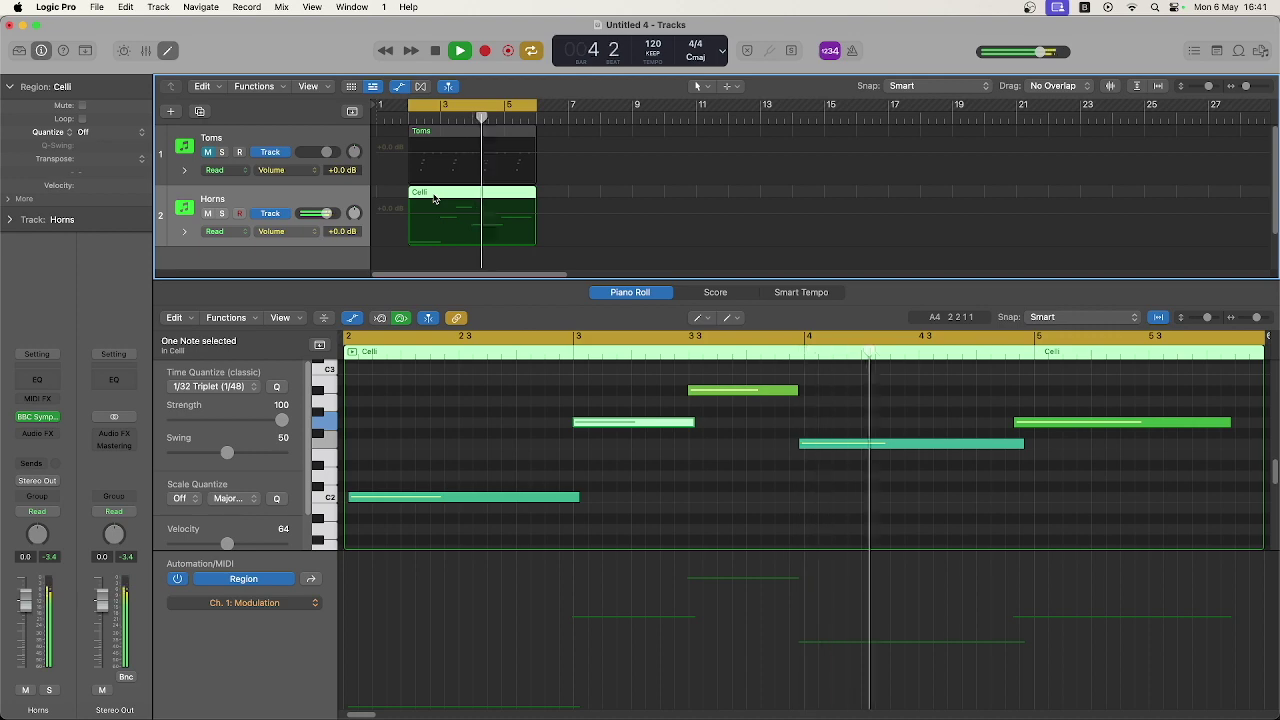
{"action": "key", "text": "space"}
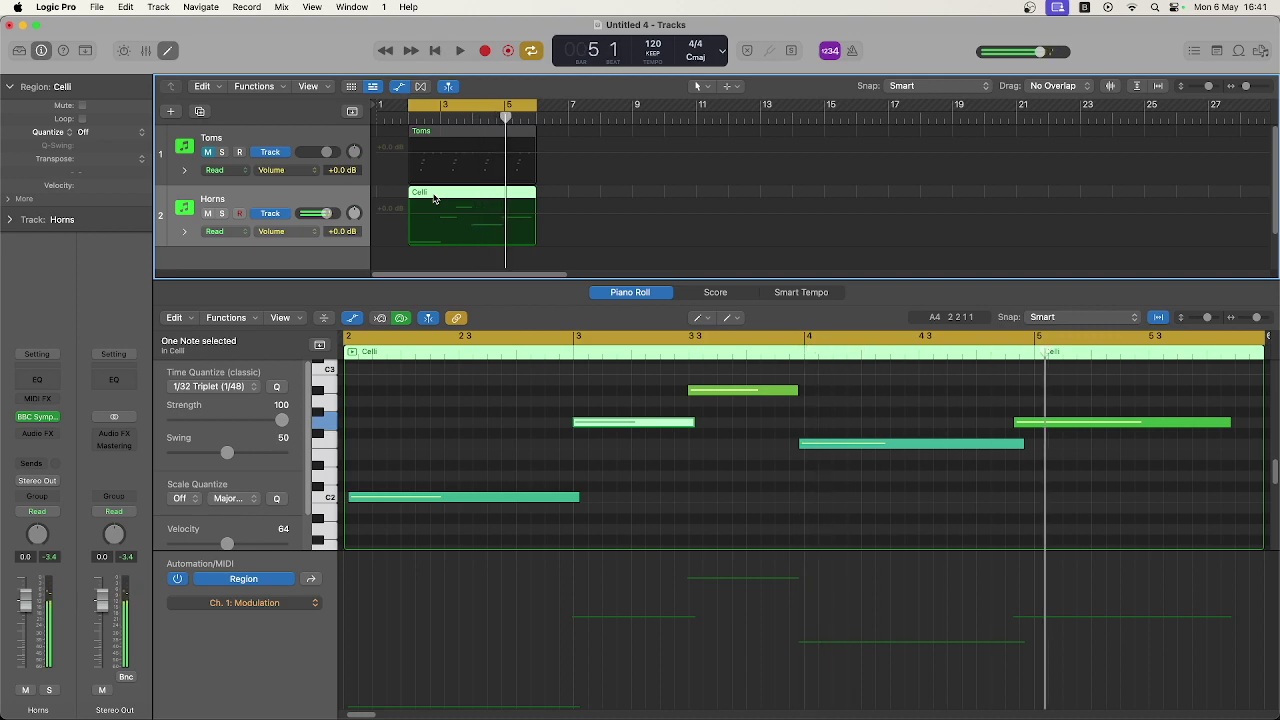
{"action": "left_click", "coordinate": [40, 418]}
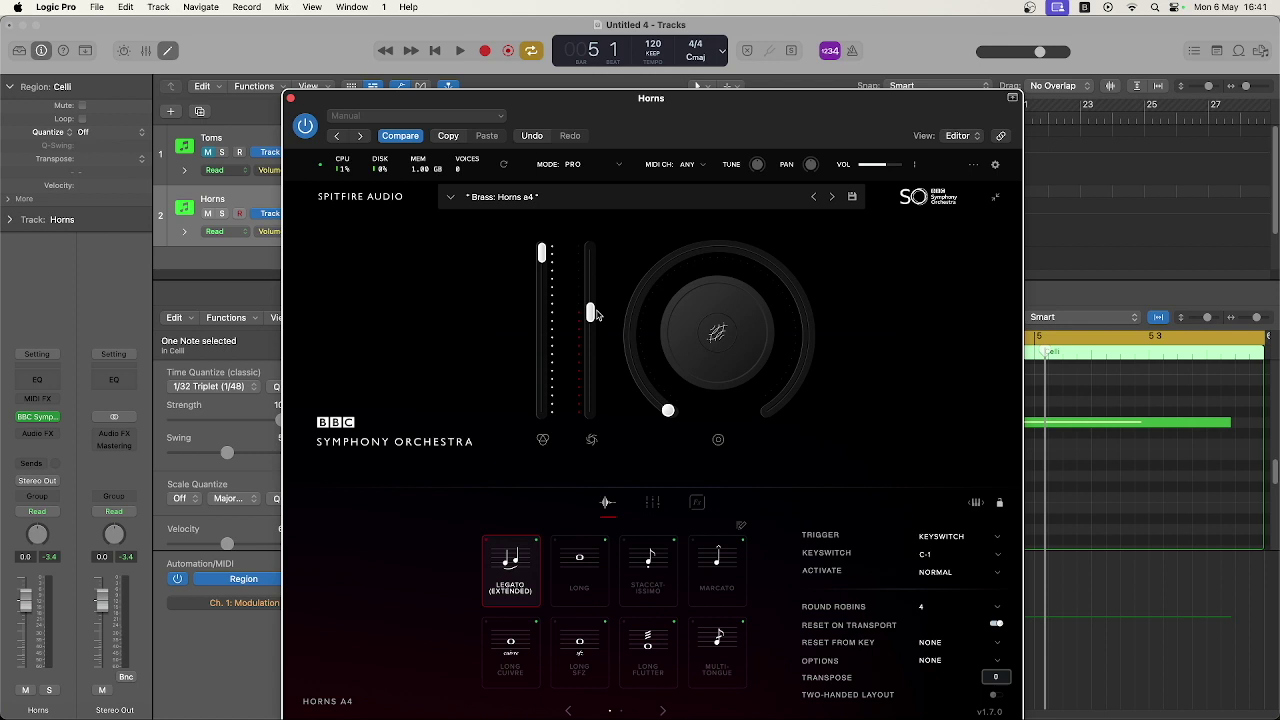
Raise the Horns expression from 61% to 100% and audition the change
{"action": "mouse_move", "coordinate": [591, 316]}
{"action": "left_click_drag", "start_coordinate": [590, 316], "coordinate": [596, 240]}
{"action": "key", "text": "space"}
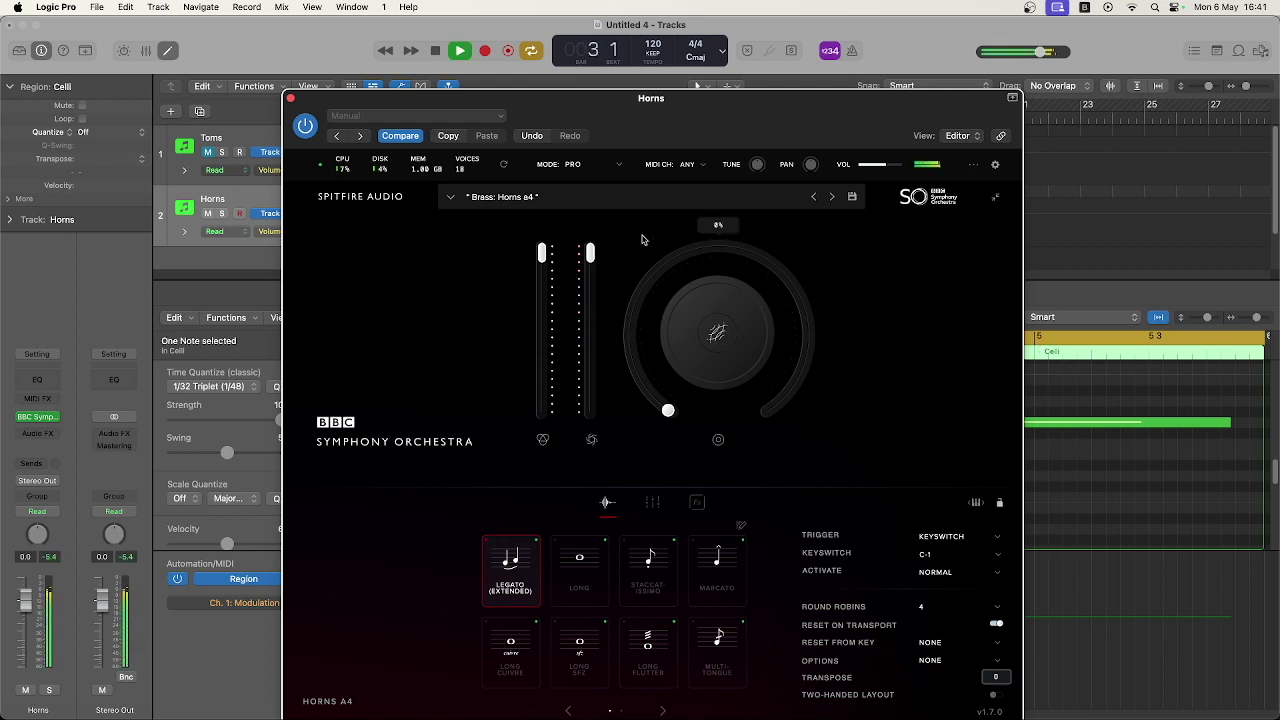
{"action": "key", "text": "space"}
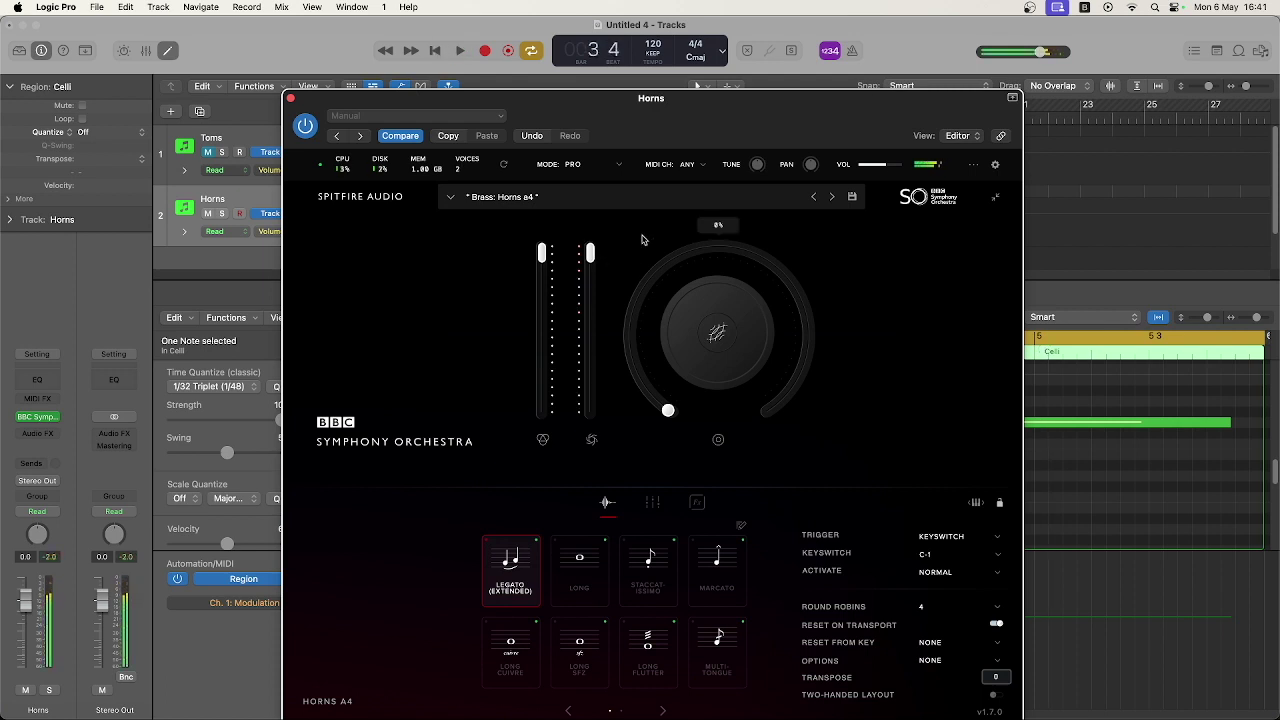
Try expression at 29%, then set the second level from 19% to 69% and close the plugin
{"action": "left_click_drag", "start_coordinate": [590, 253], "coordinate": [594, 388]}
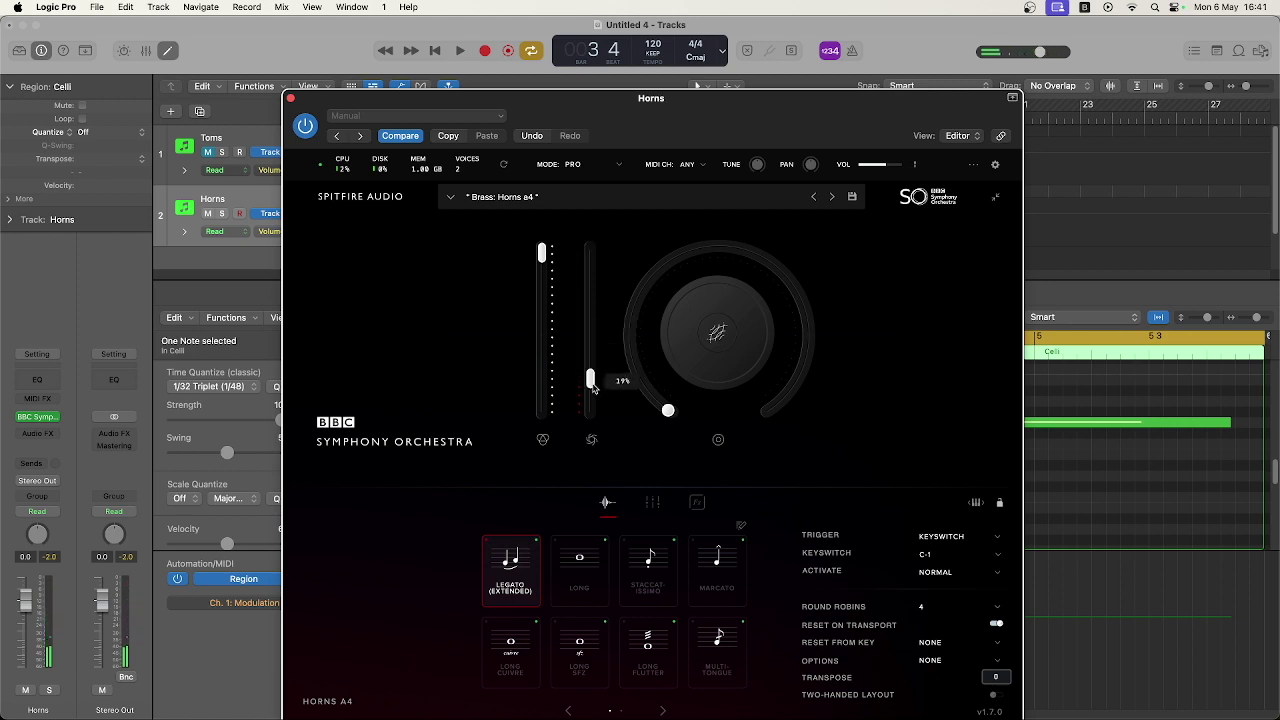
{"action": "key", "text": "space"}
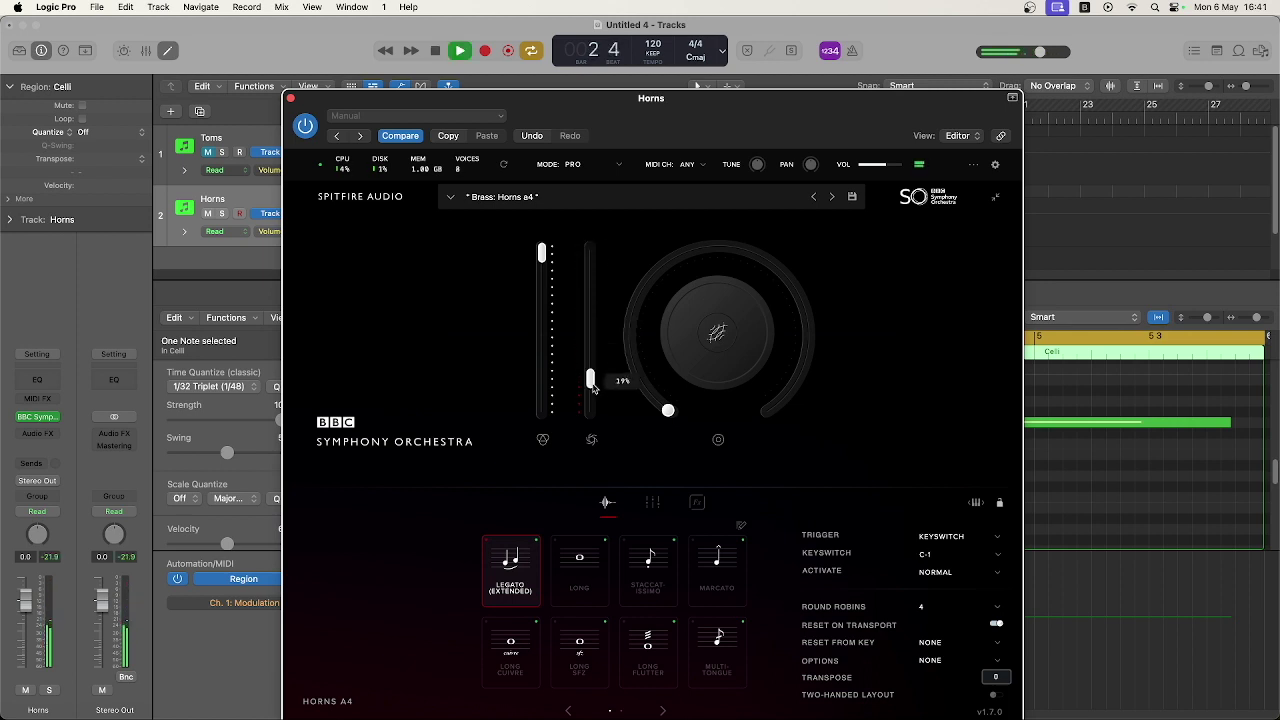
{"action": "key", "text": "space"}
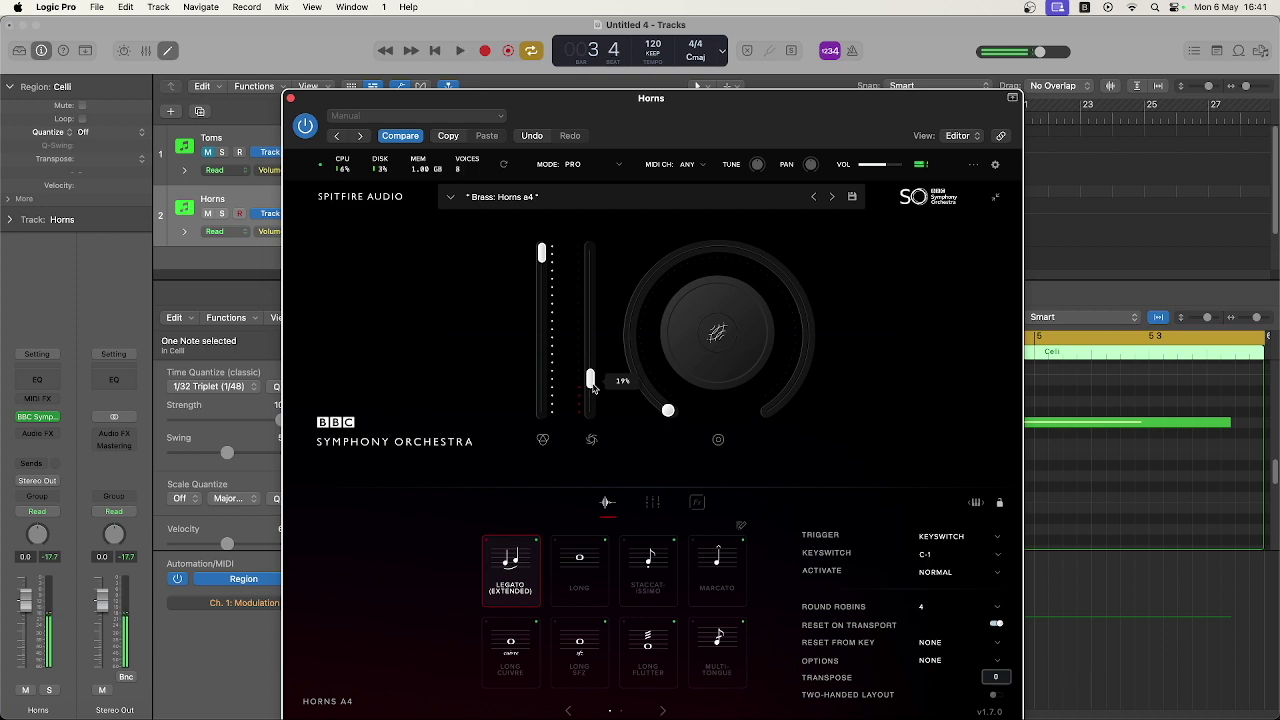
{"action": "left_click_drag", "start_coordinate": [592, 388], "coordinate": [603, 302]}
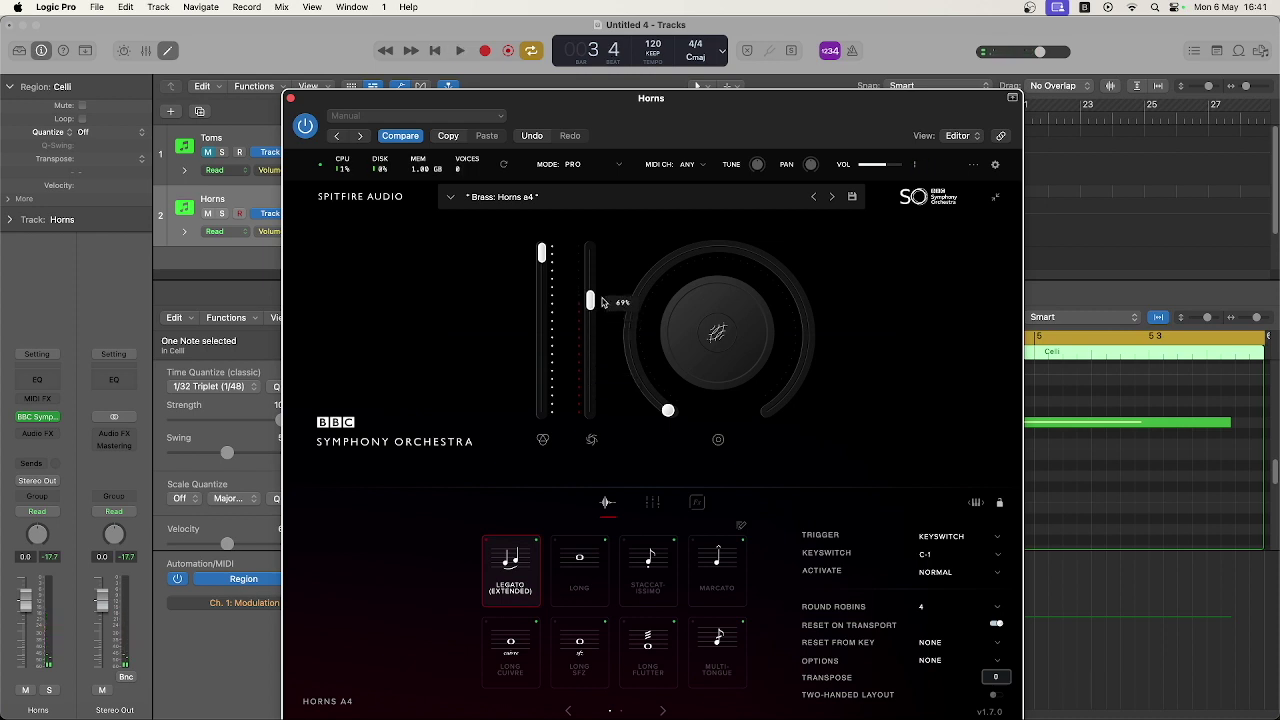
{"action": "left_click", "coordinate": [289, 98]}
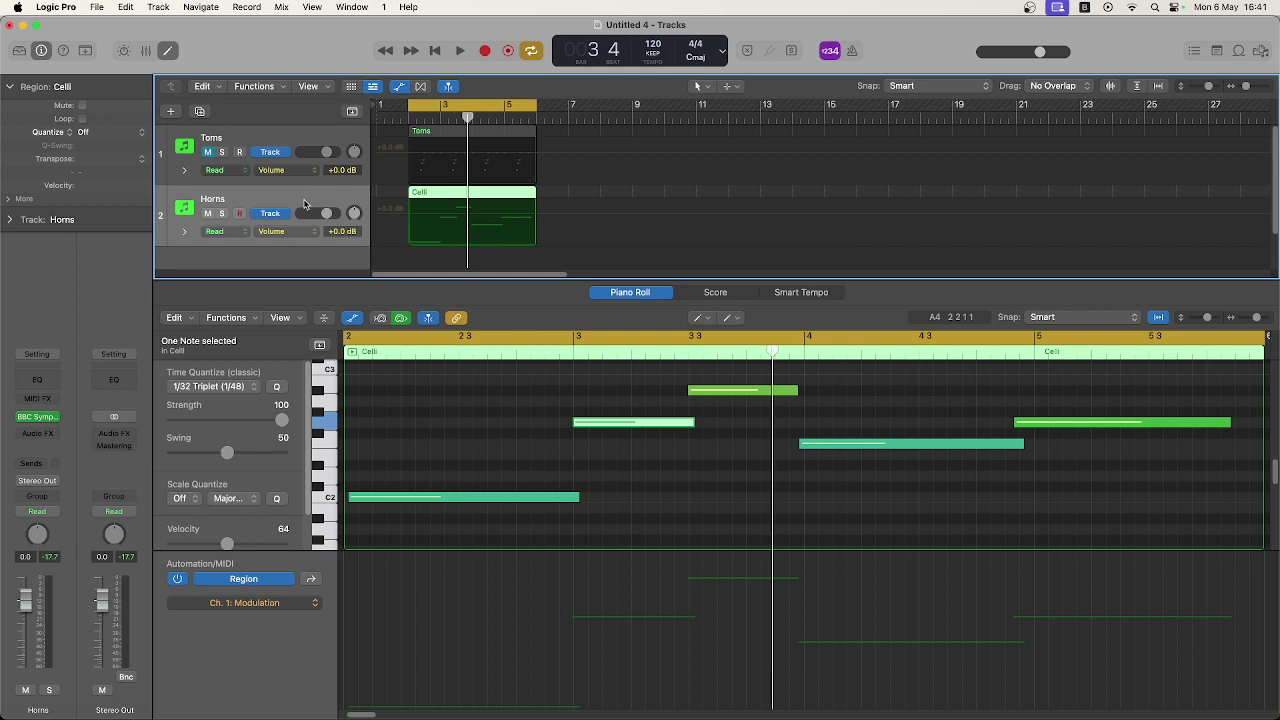
Keep Ch. 1: Modulation (CC1) in the lane and pencil a curve from bar 2 to bar 3
{"action": "left_click", "coordinate": [287, 603]}
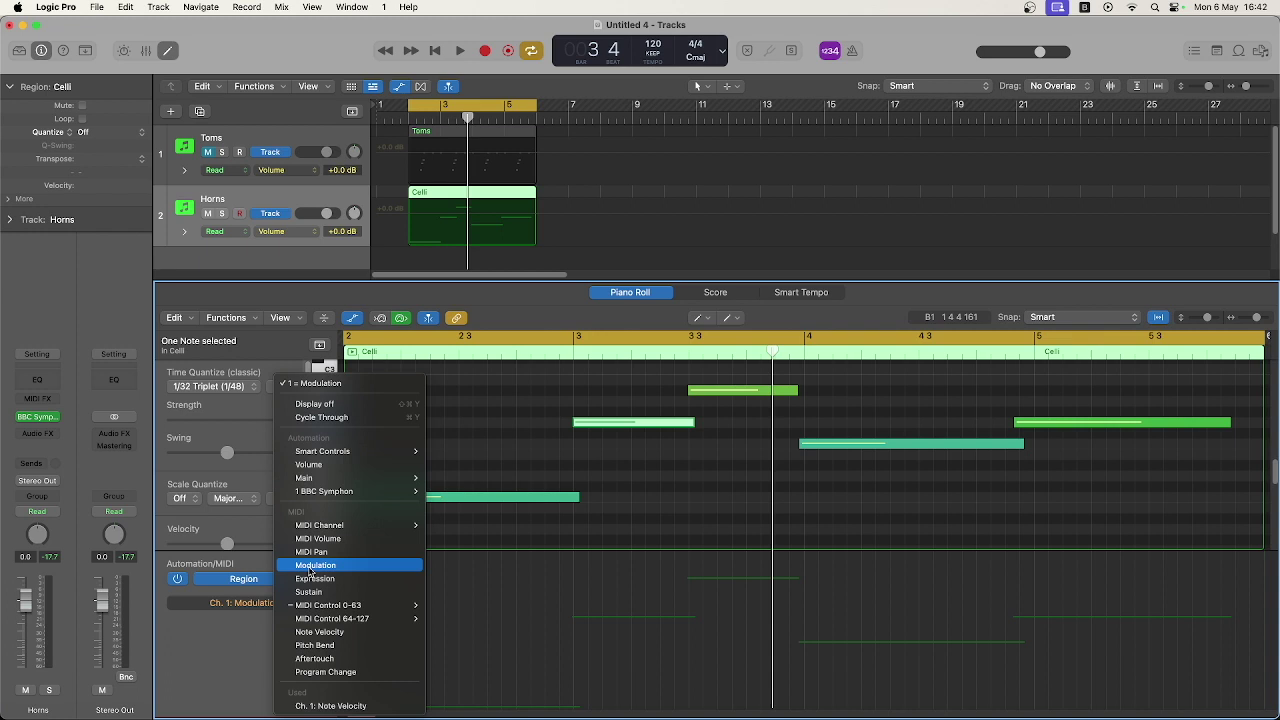
{"action": "left_click", "coordinate": [310, 566]}
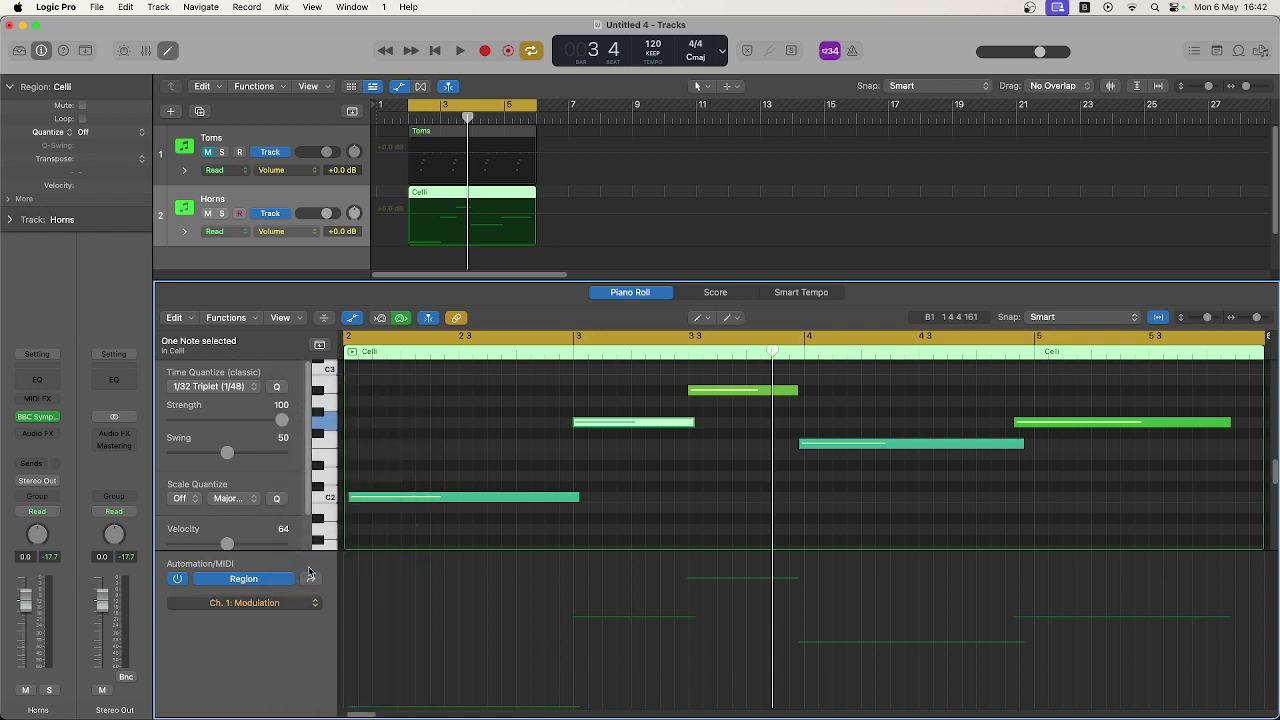
{"action": "left_click", "coordinate": [702, 319]}
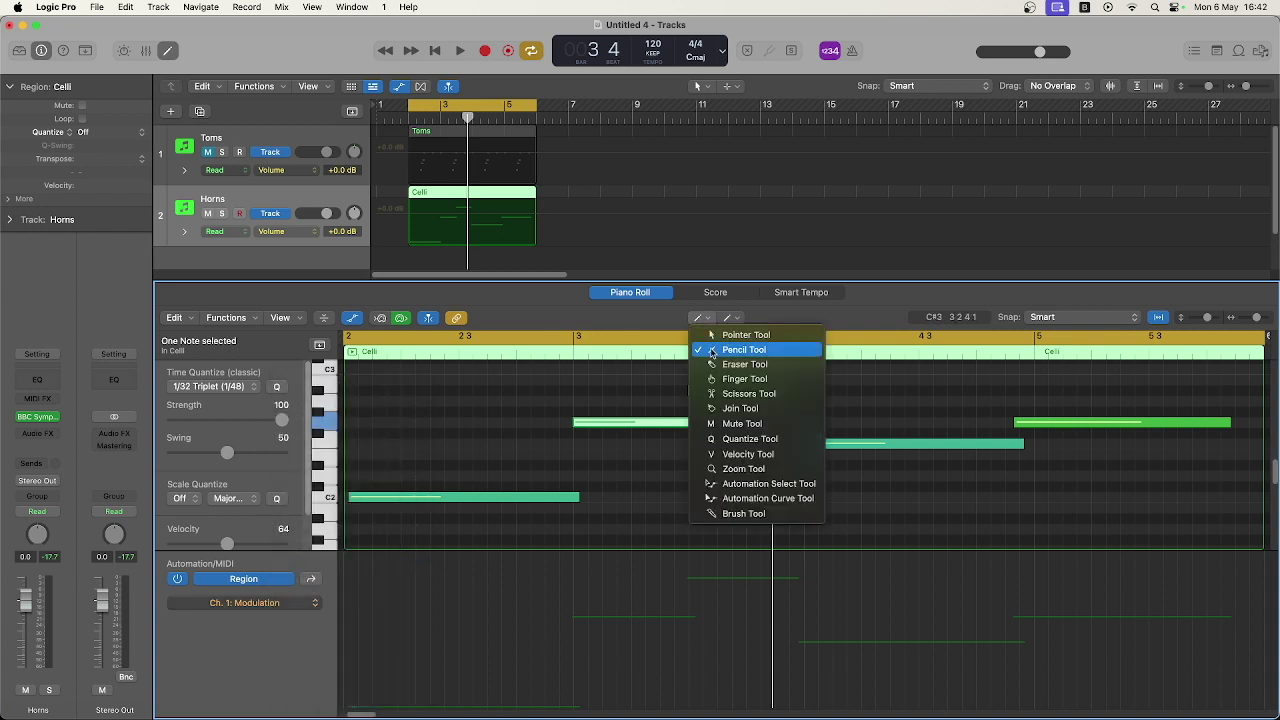
{"action": "left_click", "coordinate": [744, 350]}
{"action": "mouse_move", "coordinate": [347, 612]}
{"action": "left_mouse_down"}
{"action": "mouse_move", "coordinate": [398, 580]}
{"action": "mouse_move", "coordinate": [548, 613]}
{"action": "mouse_move", "coordinate": [630, 582]}
{"action": "mouse_move", "coordinate": [793, 597]}
{"action": "left_mouse_up"}
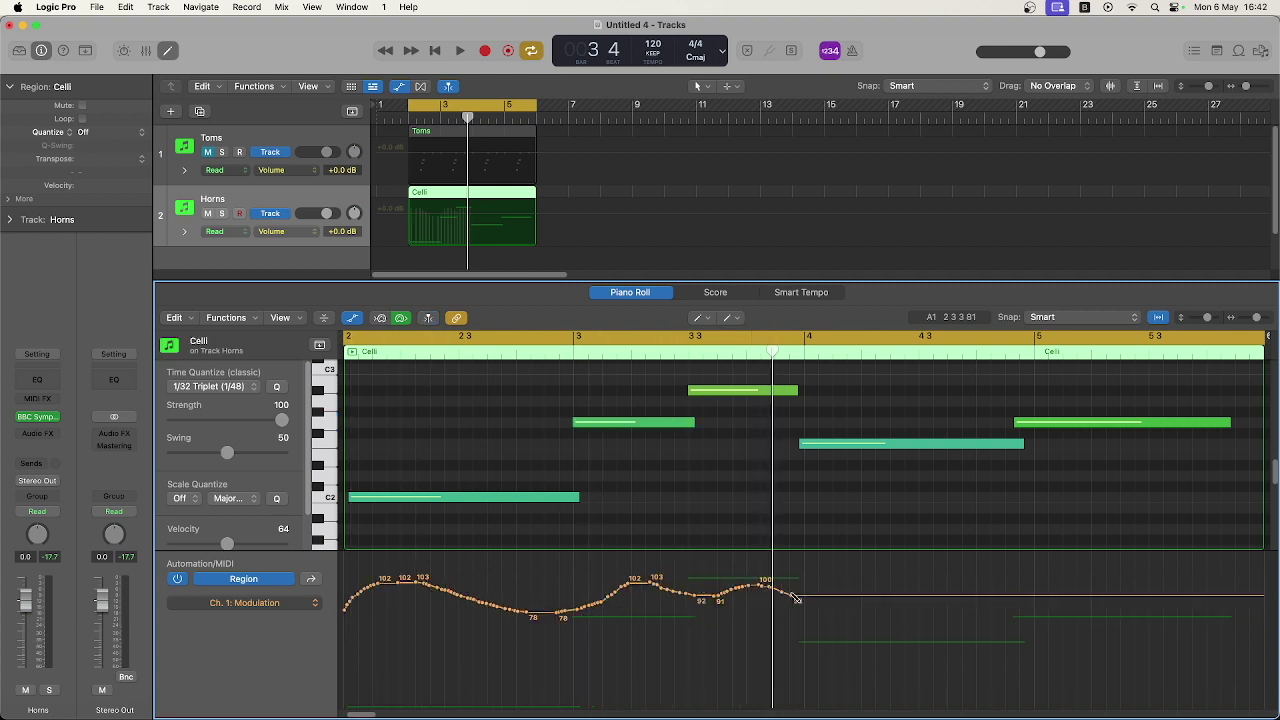
Add modulation points climbing from 88 to 110 near the end, drop the last sharply, and play it
{"action": "left_click", "coordinate": [698, 317]}
{"action": "left_click", "coordinate": [730, 331]}
{"action": "left_click_drag", "start_coordinate": [871, 598], "coordinate": [872, 569]}
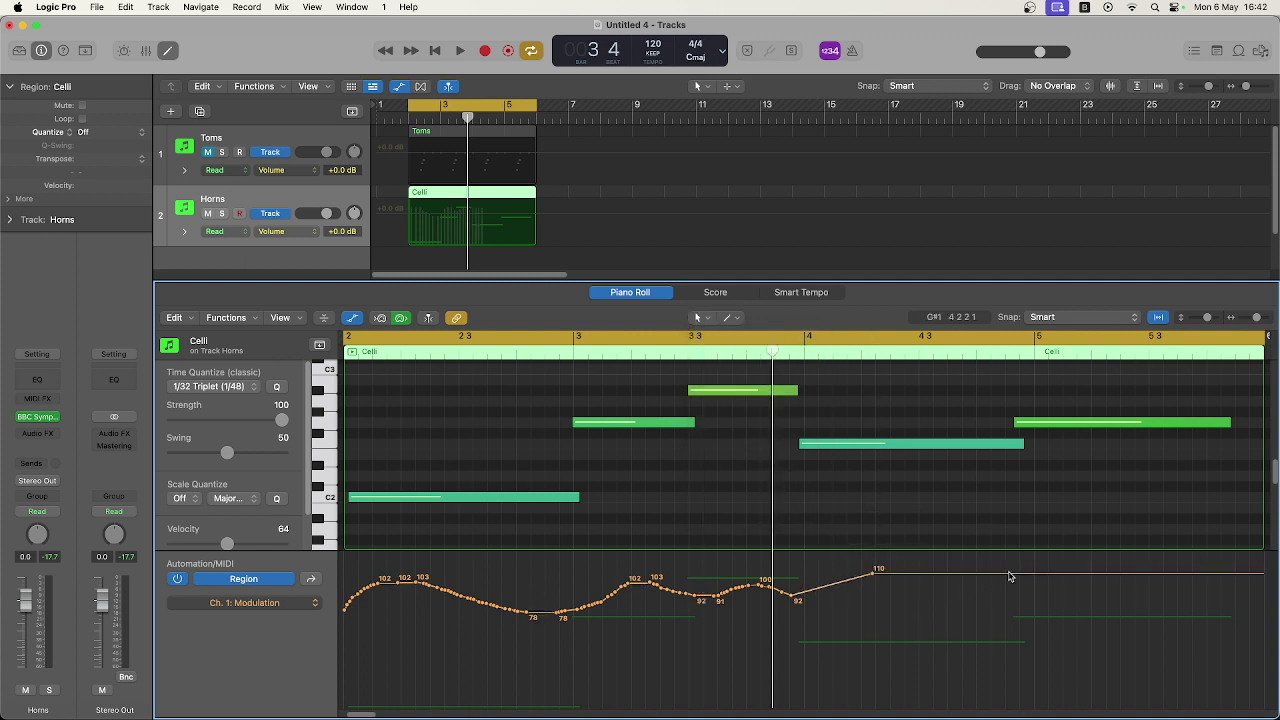
{"action": "left_click_drag", "start_coordinate": [1013, 574], "coordinate": [1018, 604]}
{"action": "left_click", "coordinate": [1027, 605]}
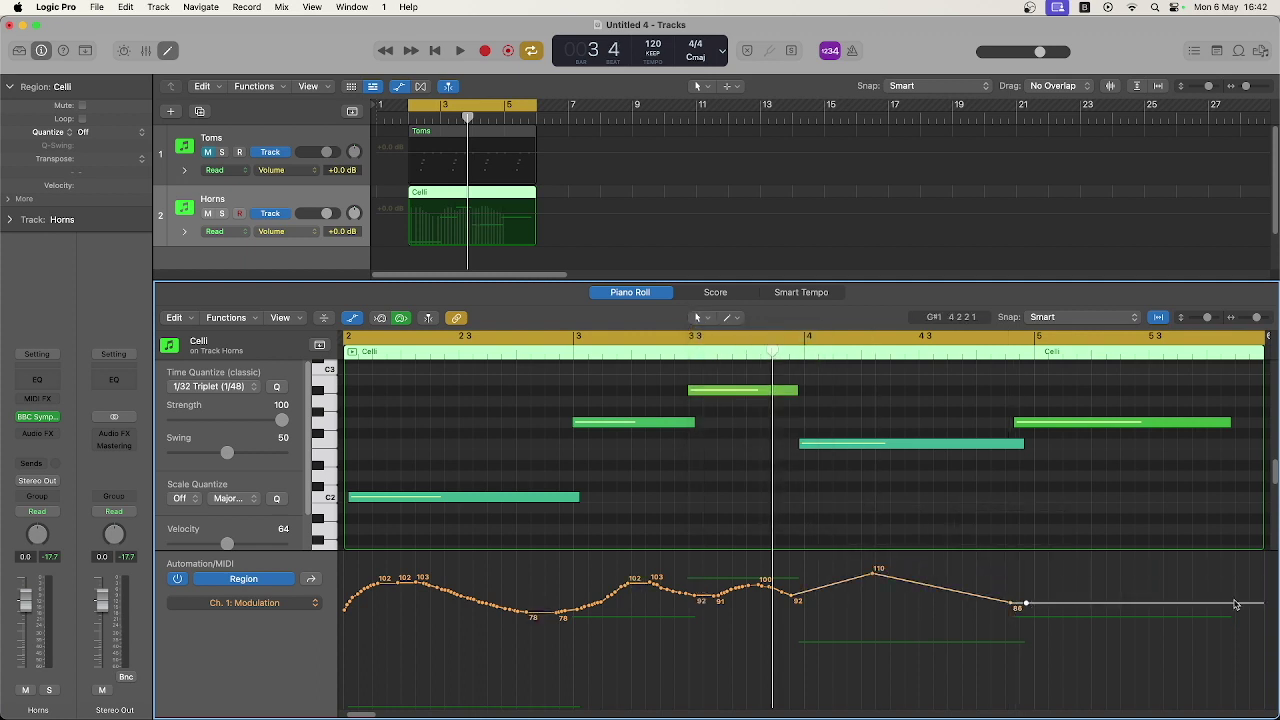
{"action": "left_click_drag", "start_coordinate": [1237, 604], "coordinate": [1256, 651]}
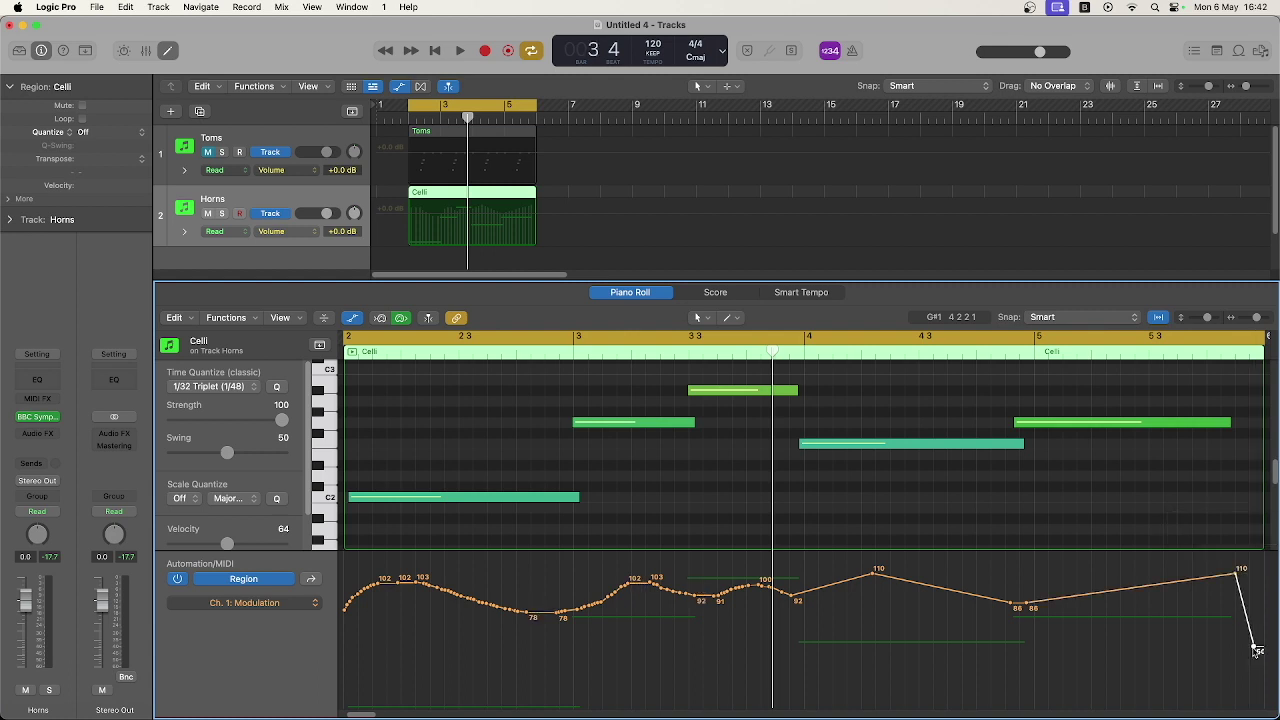
{"action": "key", "text": "space"}
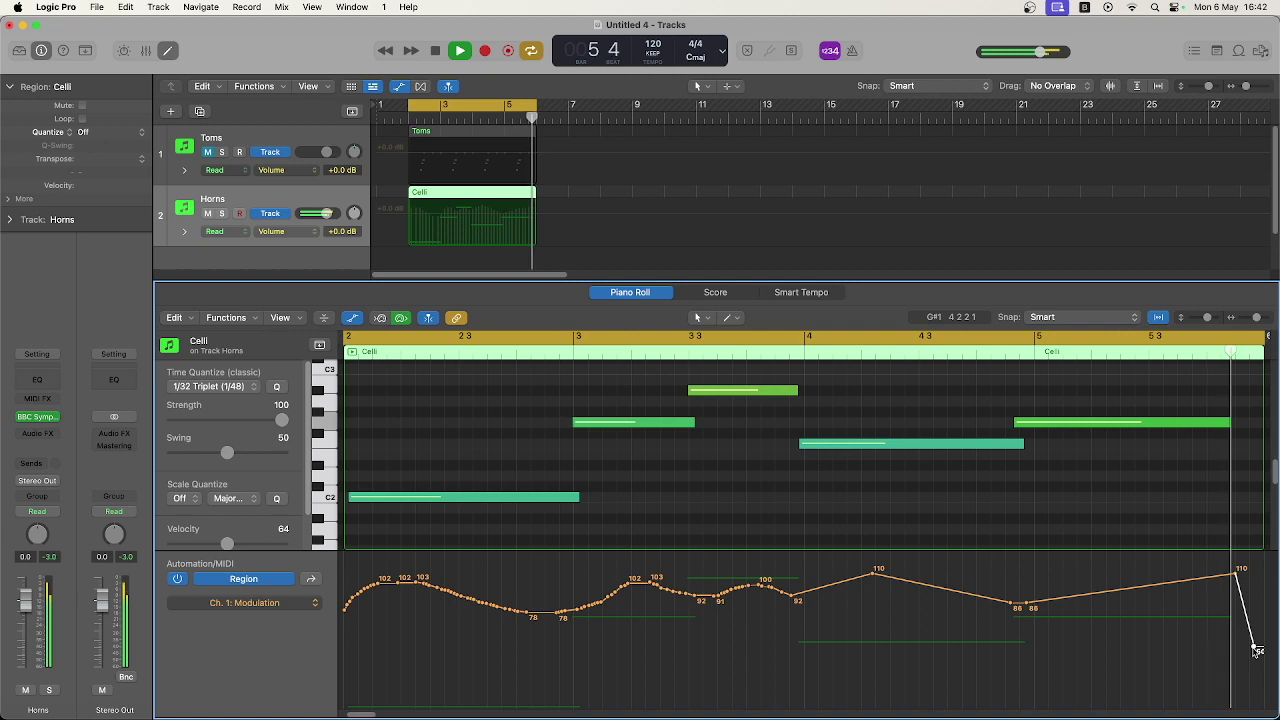
{"action": "key", "text": "space"}
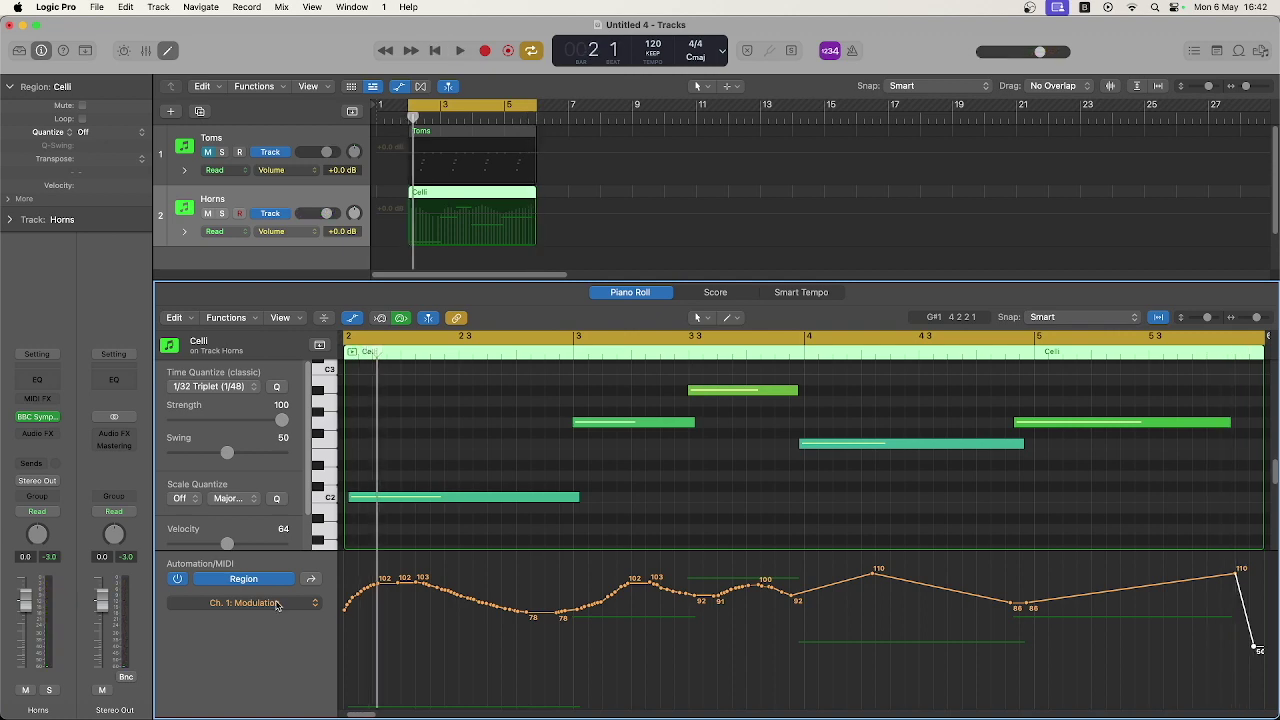
Switch the lane to Ch. 1: Expression (CC11), pencil a curve across the whole Celli region, and play it
{"action": "left_click", "coordinate": [278, 605]}
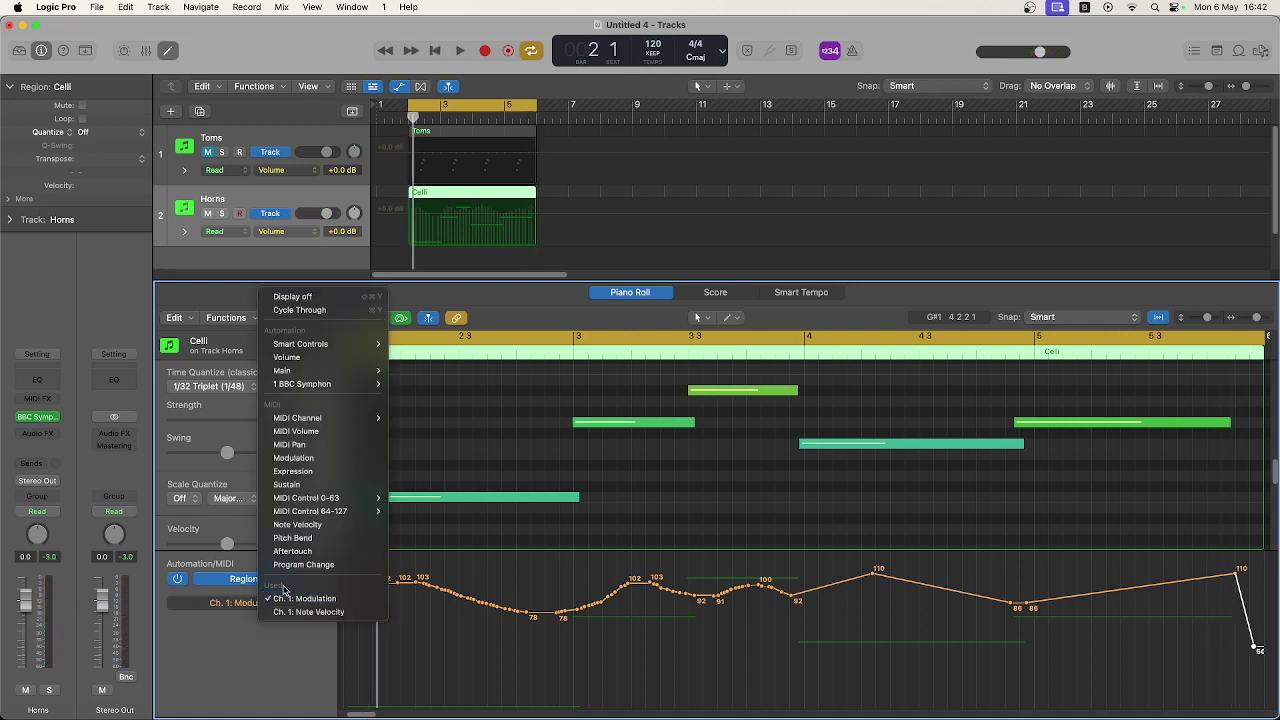
{"action": "left_click", "coordinate": [310, 471]}
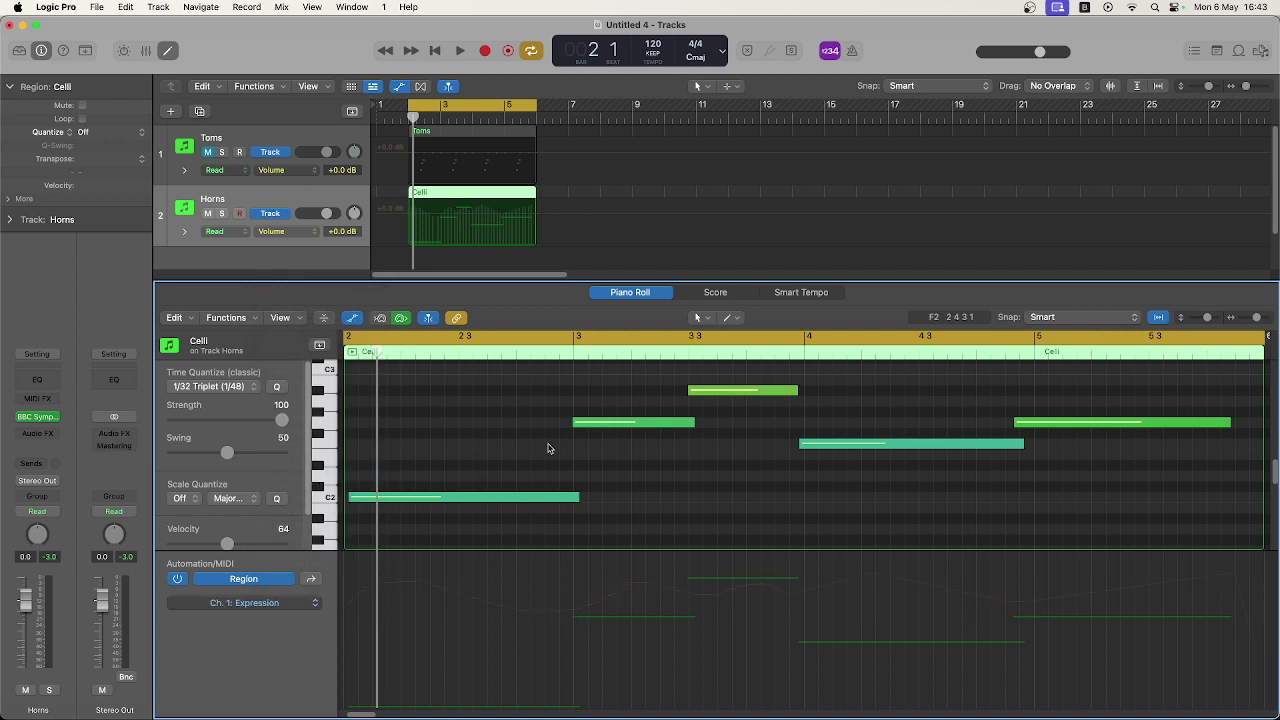
{"action": "left_click", "coordinate": [706, 320]}
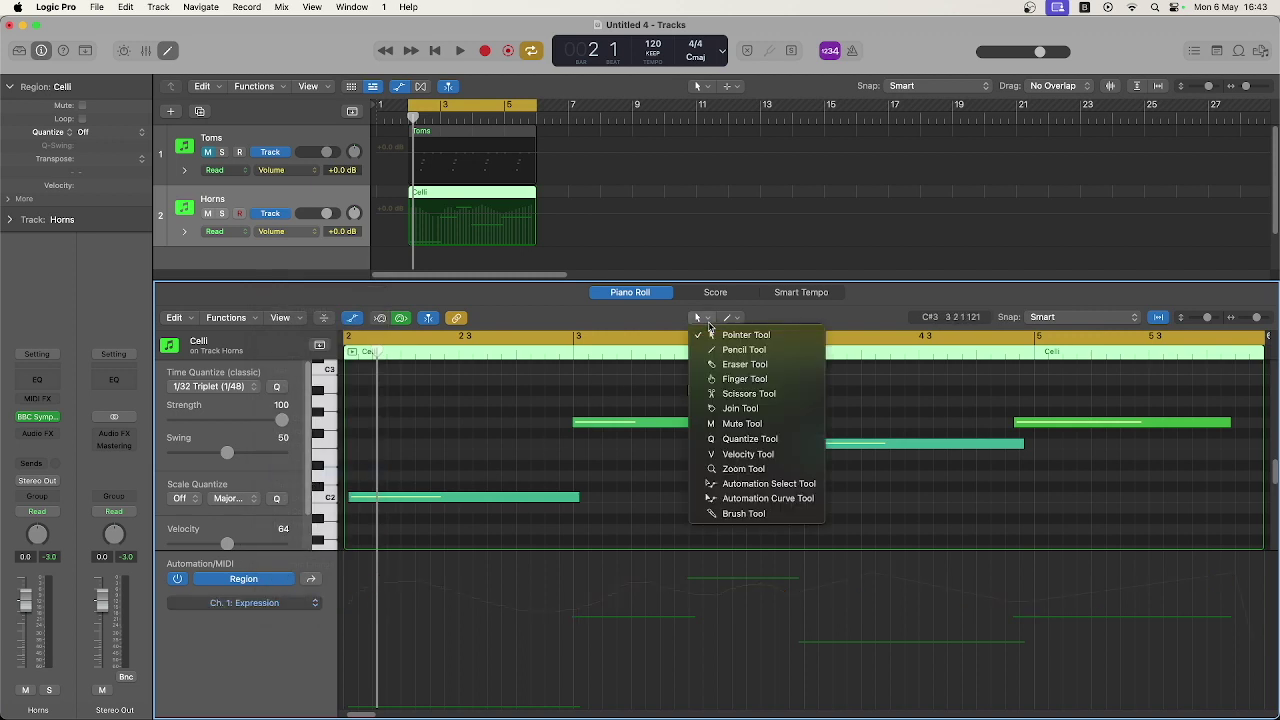
{"action": "left_click", "coordinate": [748, 351]}
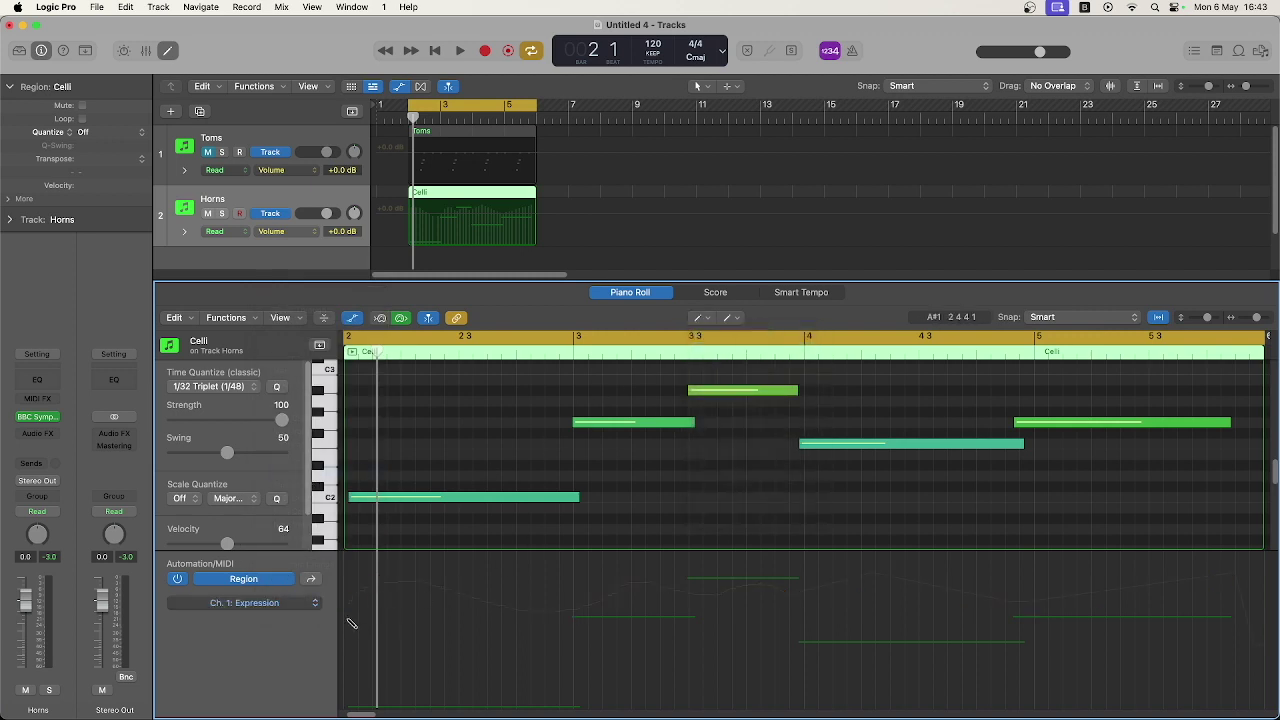
{"action": "mouse_move", "coordinate": [351, 623]}
{"action": "left_mouse_down"}
{"action": "mouse_move", "coordinate": [415, 588]}
{"action": "mouse_move", "coordinate": [594, 614]}
{"action": "mouse_move", "coordinate": [772, 576]}
{"action": "mouse_move", "coordinate": [919, 612]}
{"action": "mouse_move", "coordinate": [1126, 572]}
{"action": "mouse_move", "coordinate": [1225, 593]}
{"action": "mouse_move", "coordinate": [1265, 659]}
{"action": "left_mouse_up"}
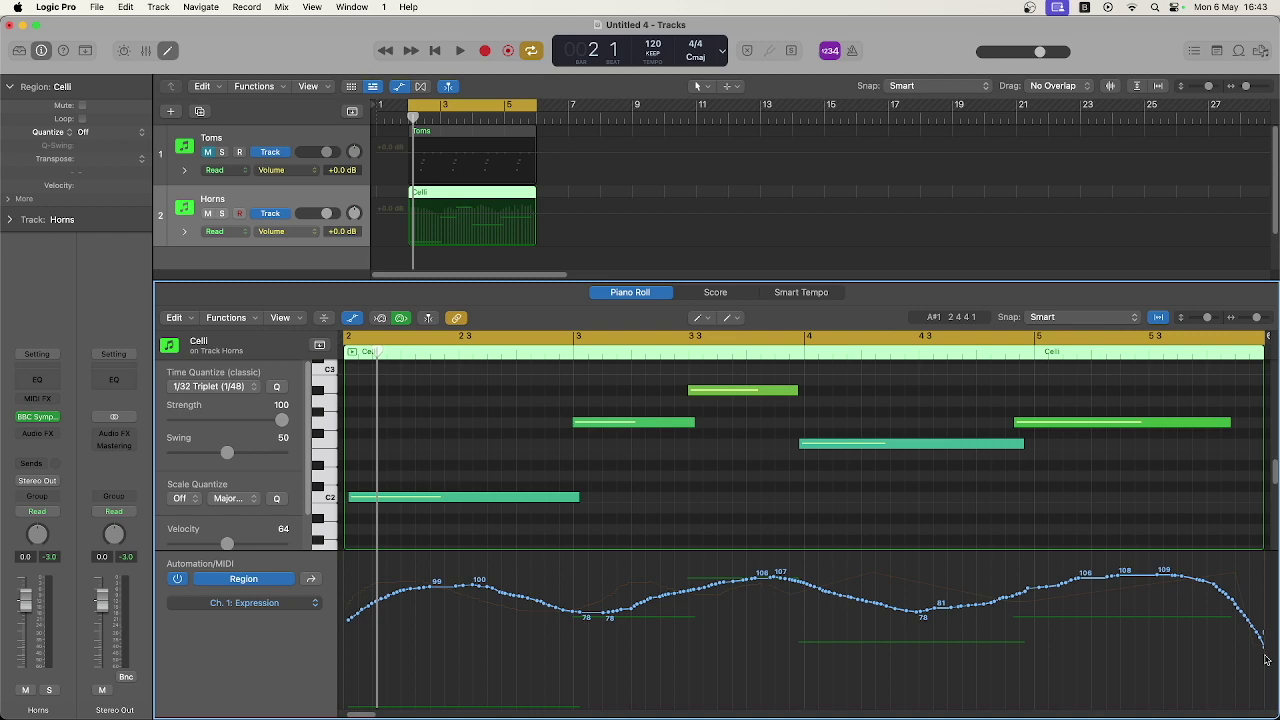
{"action": "key", "text": "space"}
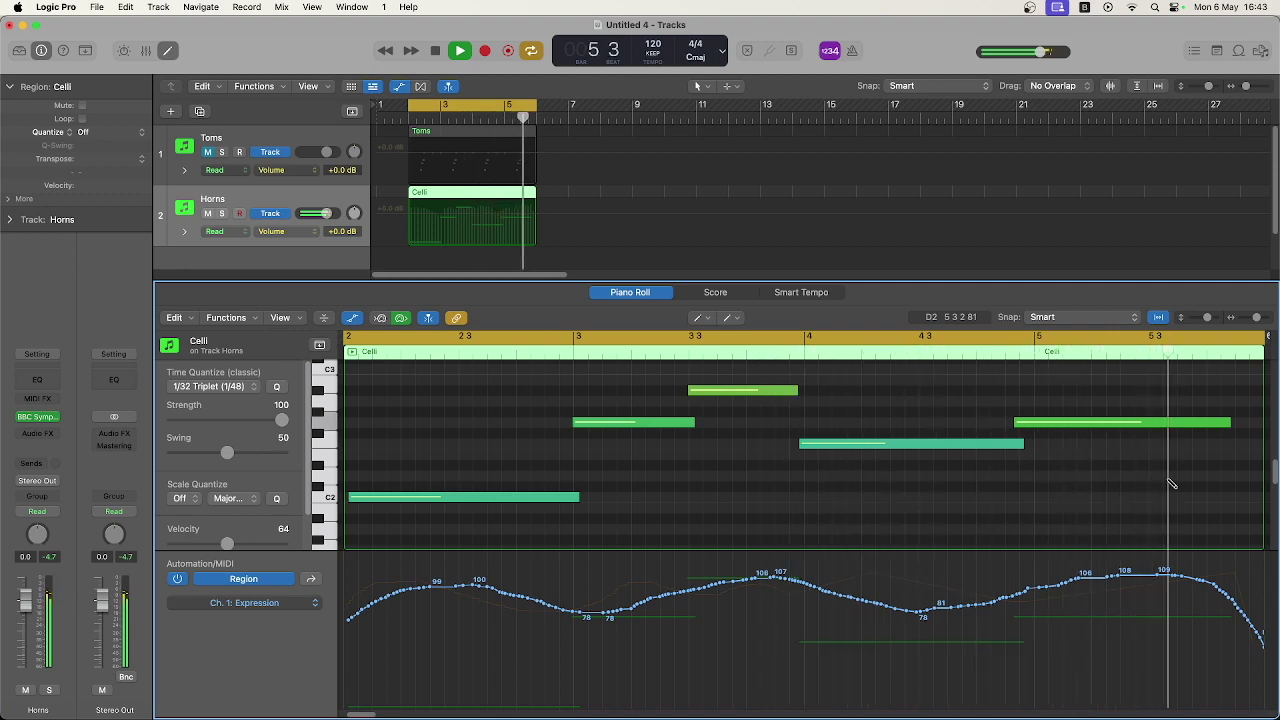
{"action": "key", "text": "space"}
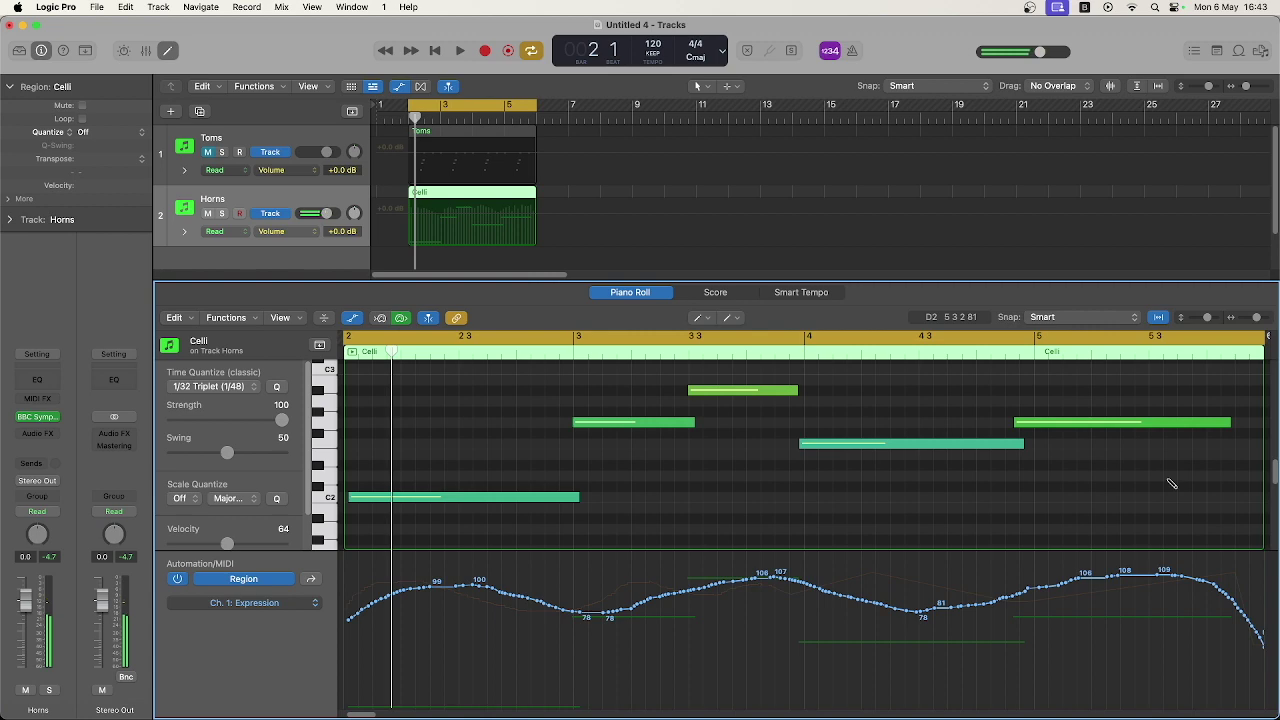